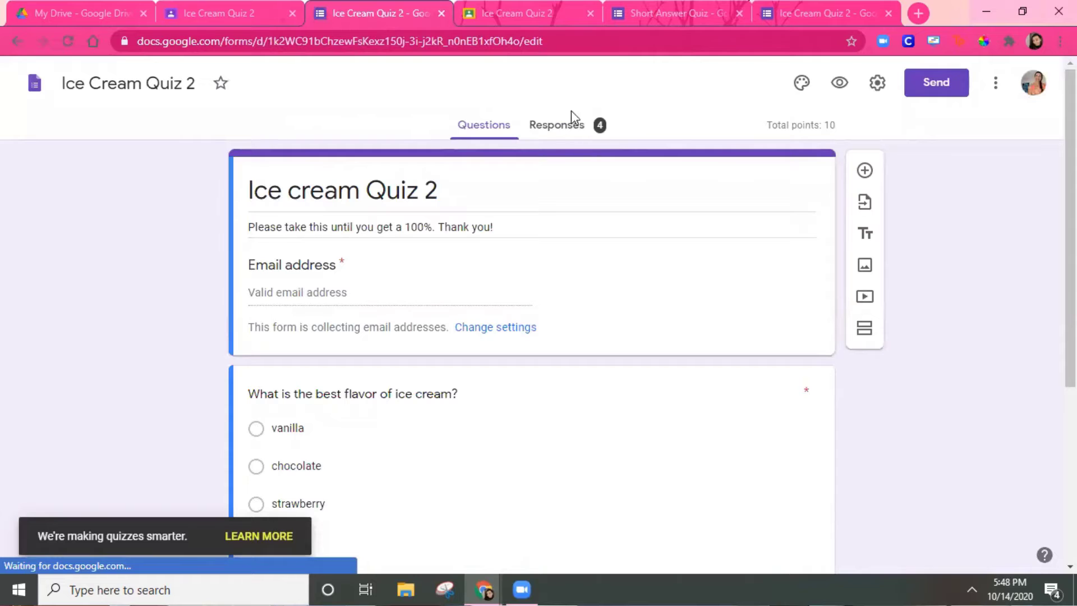
# Open the responses of Ice Cream Quiz 2 and review the summary insights and the answer charts for both questions.
pyautogui.click(561, 129)
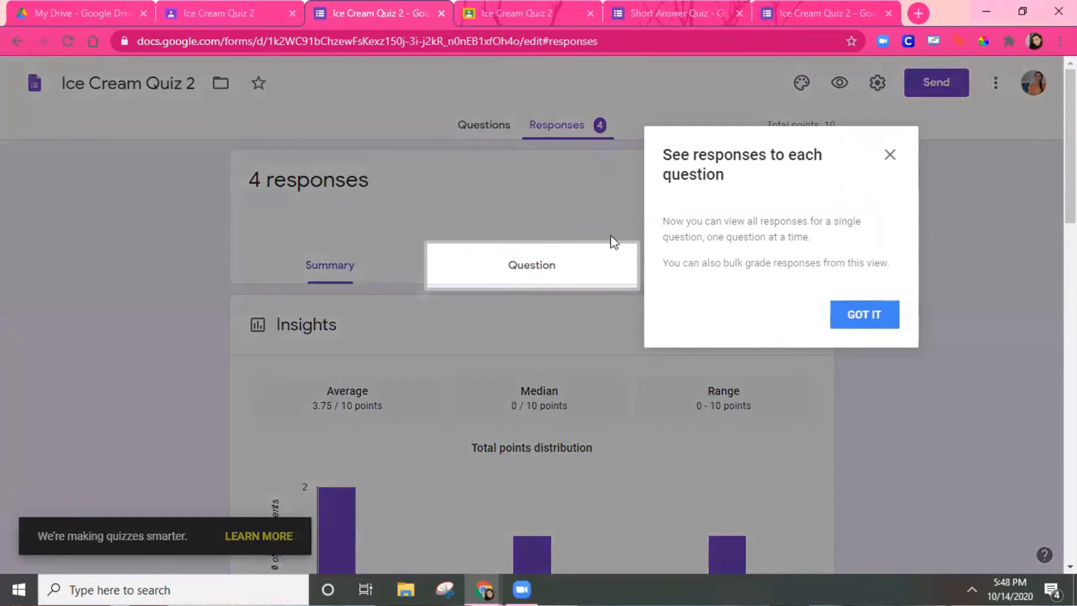
pyautogui.click(890, 157)
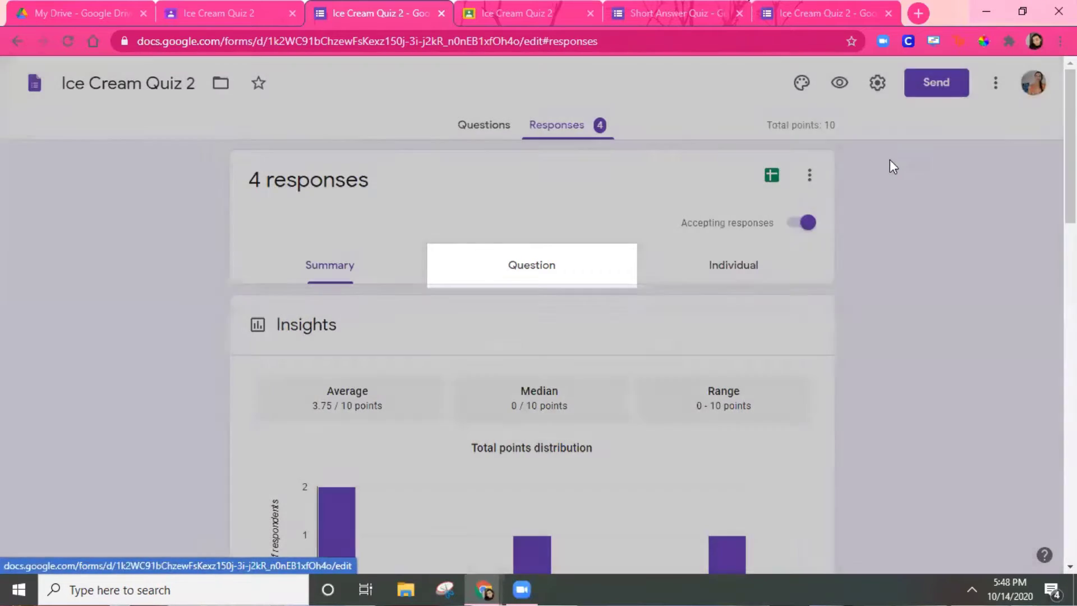
pyautogui.scroll(-3, 523, 328)
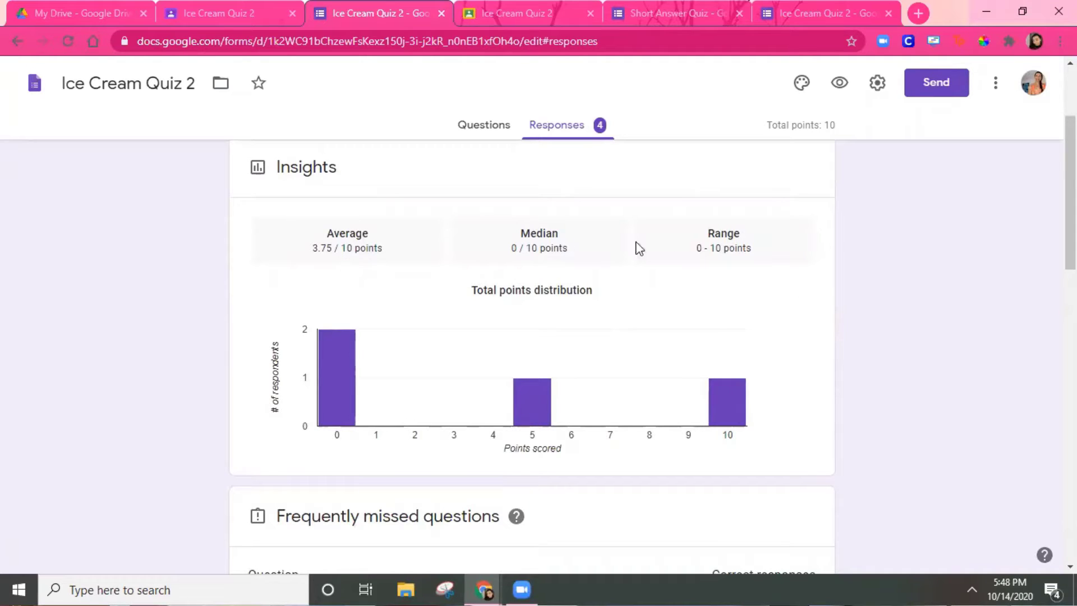
pyautogui.scroll(-3, 632, 377)
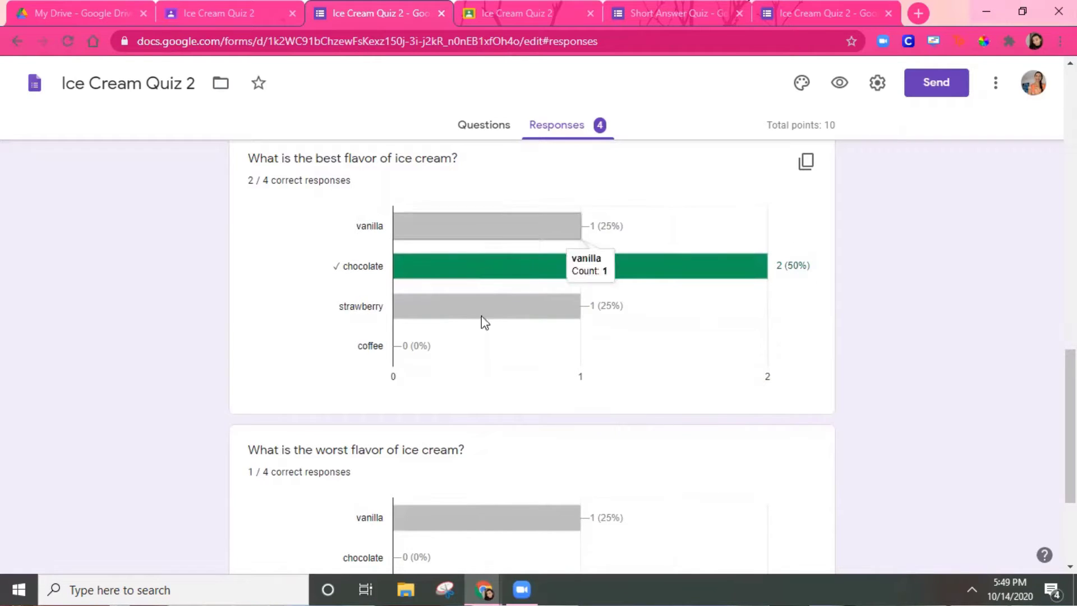
pyautogui.scroll(-3, 510, 389)
# Switch to the by-question view and examine the grouped answers to "What is the best flavor of ice cream?".
pyautogui.scroll(10, 569, 457)
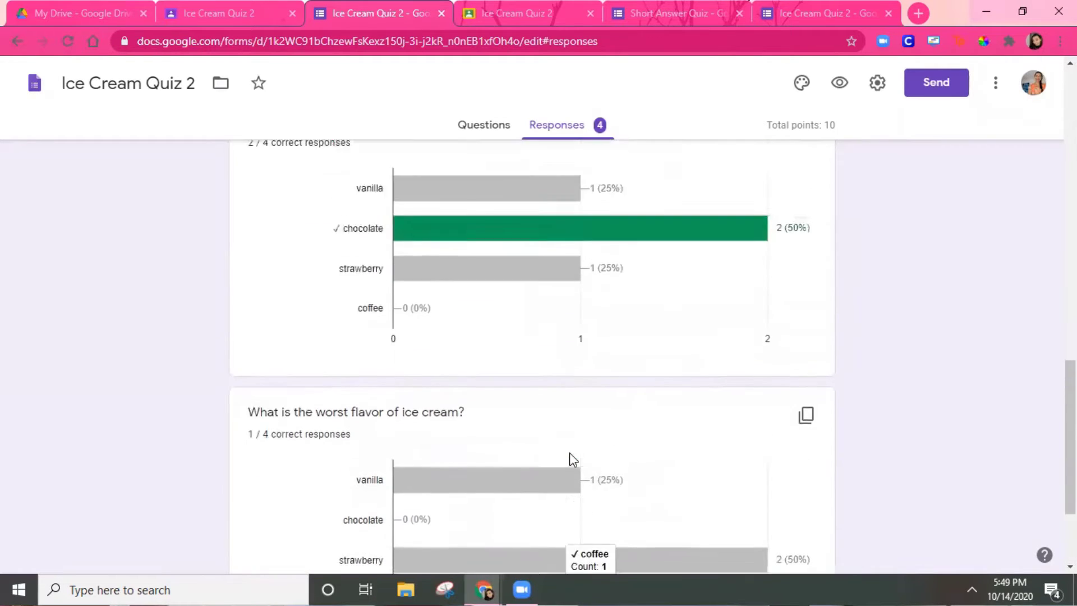
pyautogui.click(552, 277)
pyautogui.scroll(-4, 703, 332)
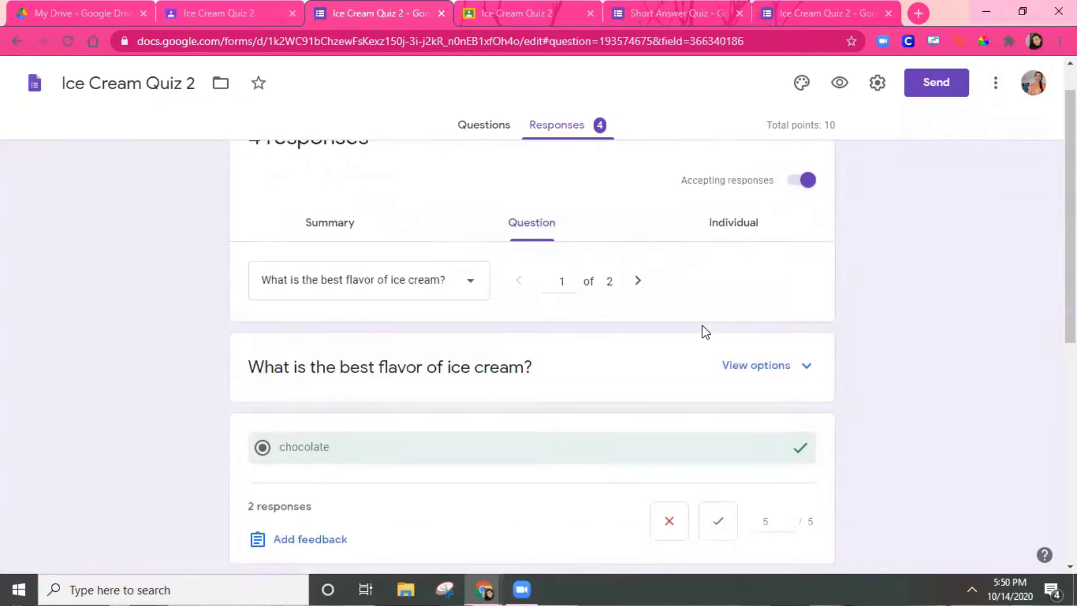
pyautogui.scroll(-4, 703, 331)
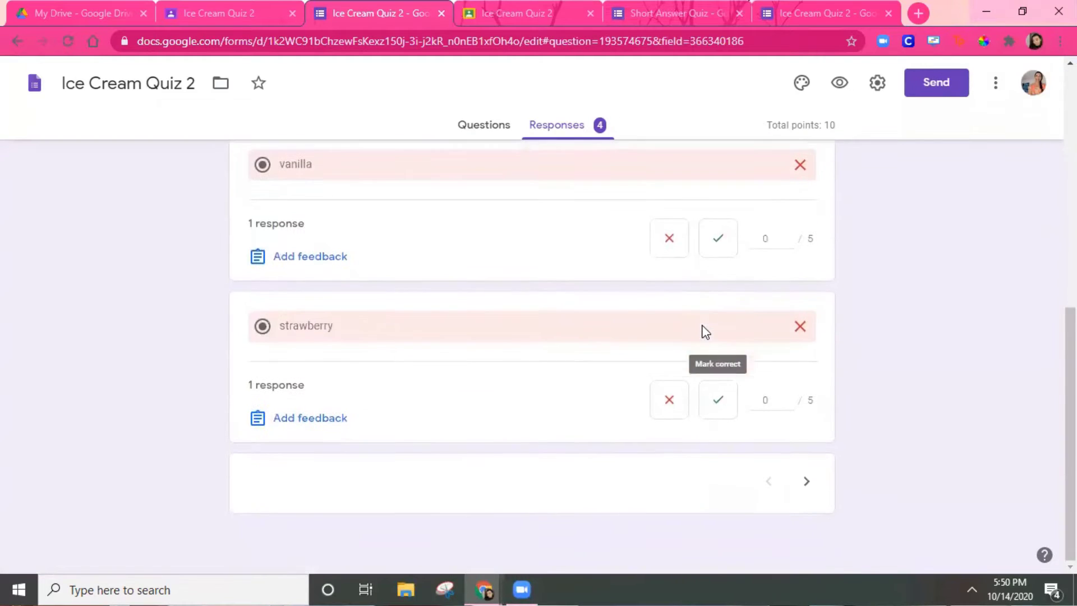
pyautogui.scroll(8, 704, 331)
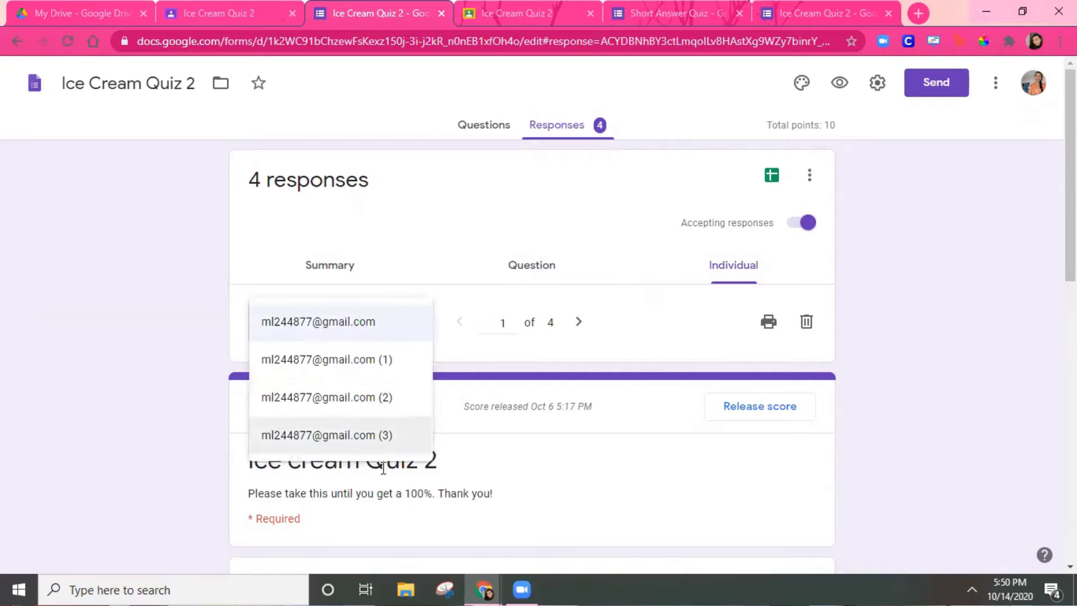
# Review the first individual quiz response with its scored answers, and check the list of other submissions from the respondent.
pyautogui.click(378, 322)
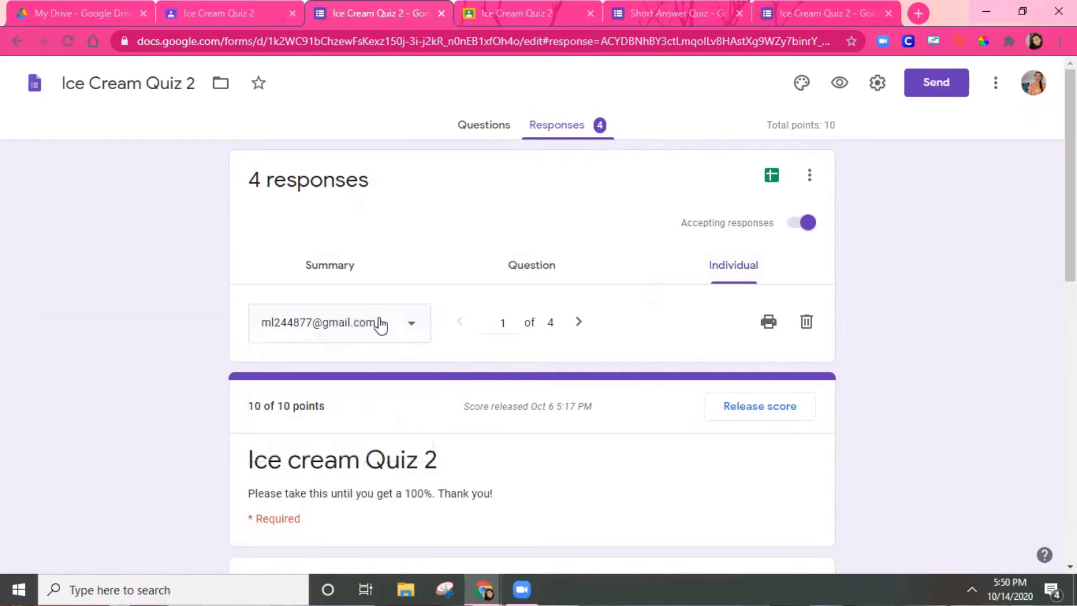
pyautogui.scroll(-10, 662, 344)
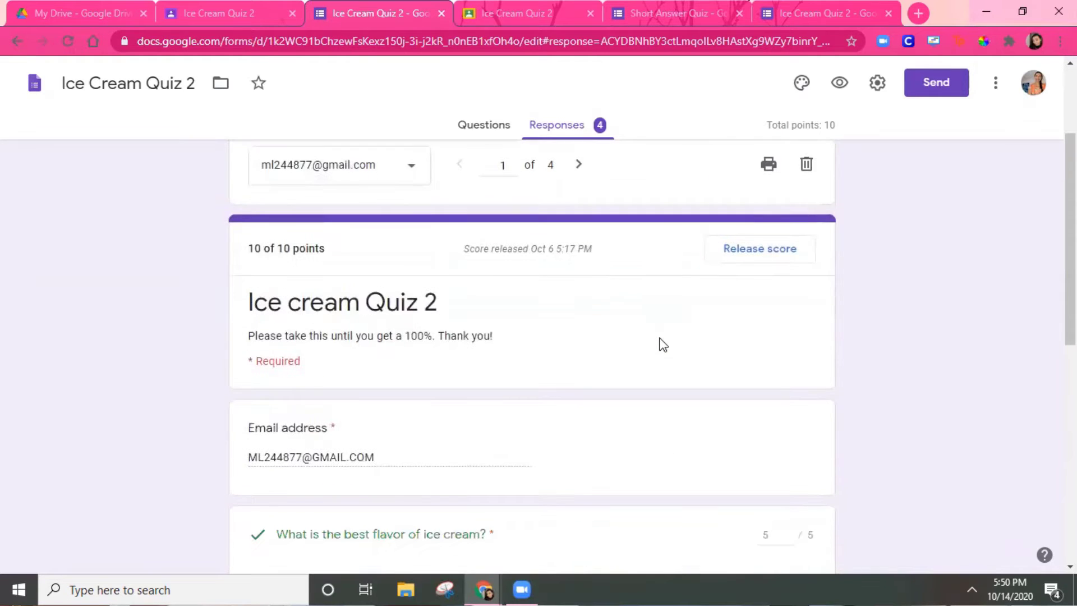
pyautogui.scroll(-2, 663, 345)
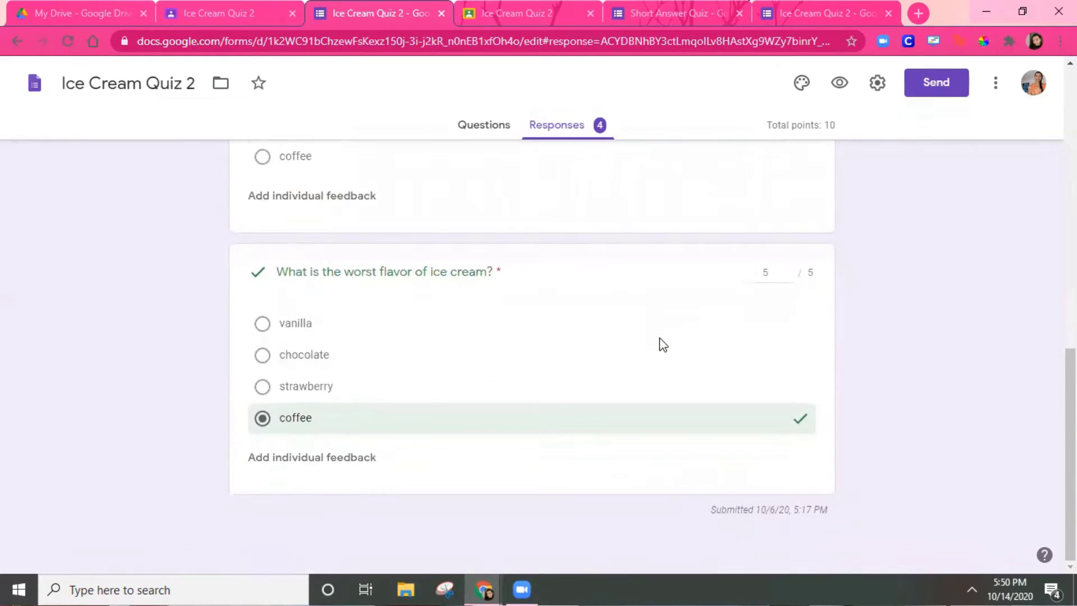
pyautogui.scroll(10, 662, 345)
pyautogui.scroll(2, 662, 345)
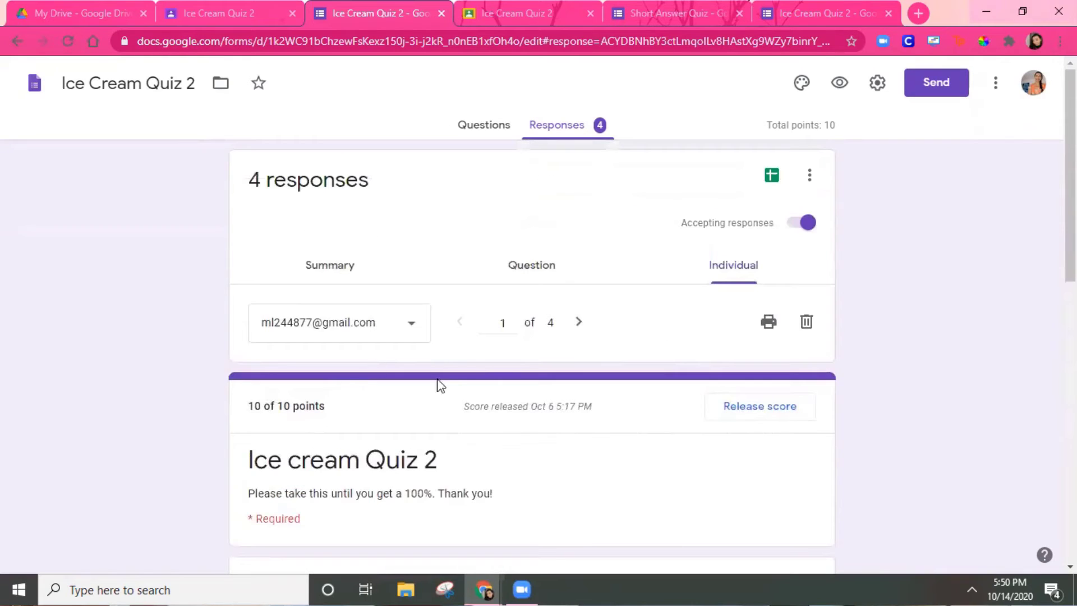
pyautogui.click(394, 325)
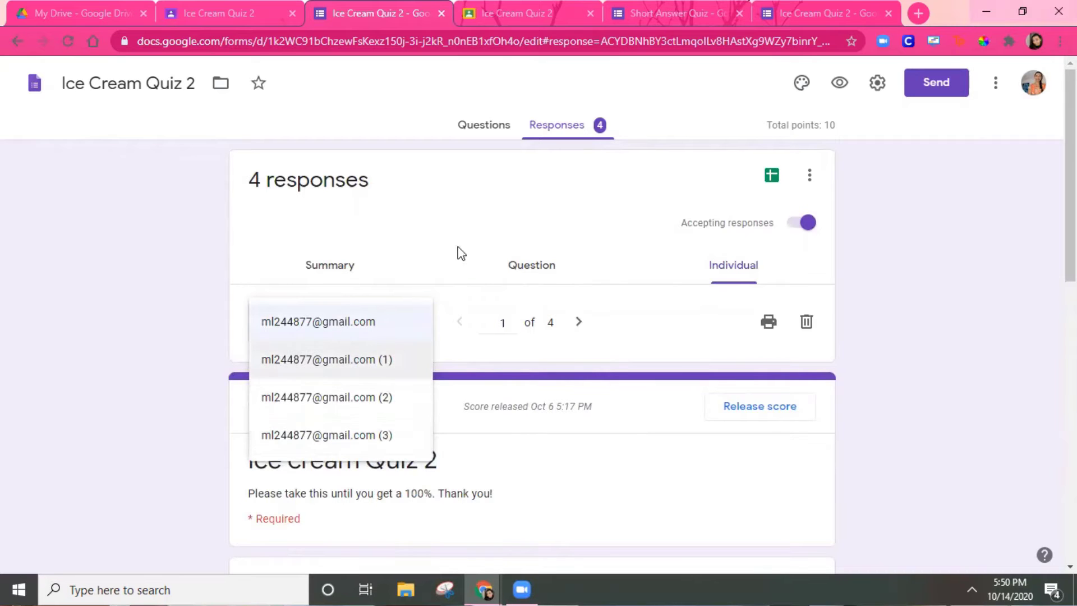
pyautogui.click(445, 255)
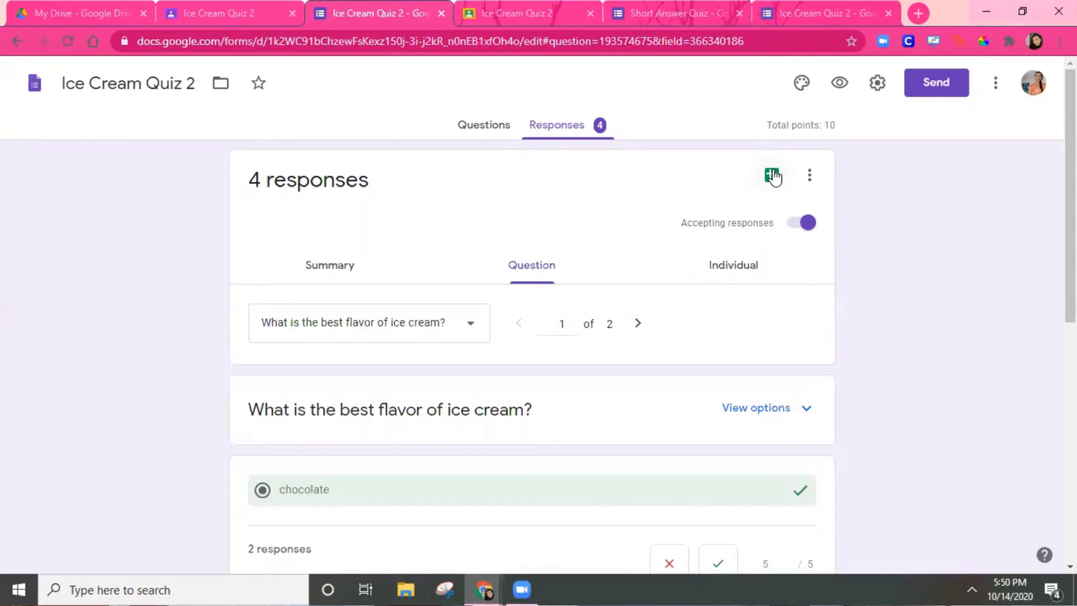
# Export the quiz responses to a new spreadsheet named "Ice Cream Quiz 2 (Responses)".
pyautogui.click(773, 175)
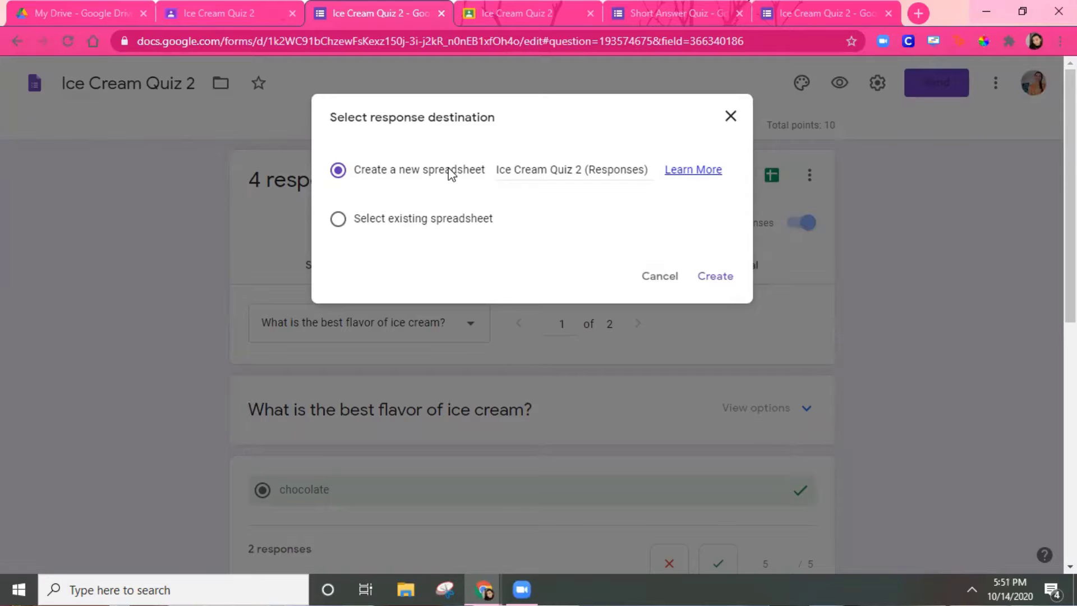
pyautogui.click(714, 276)
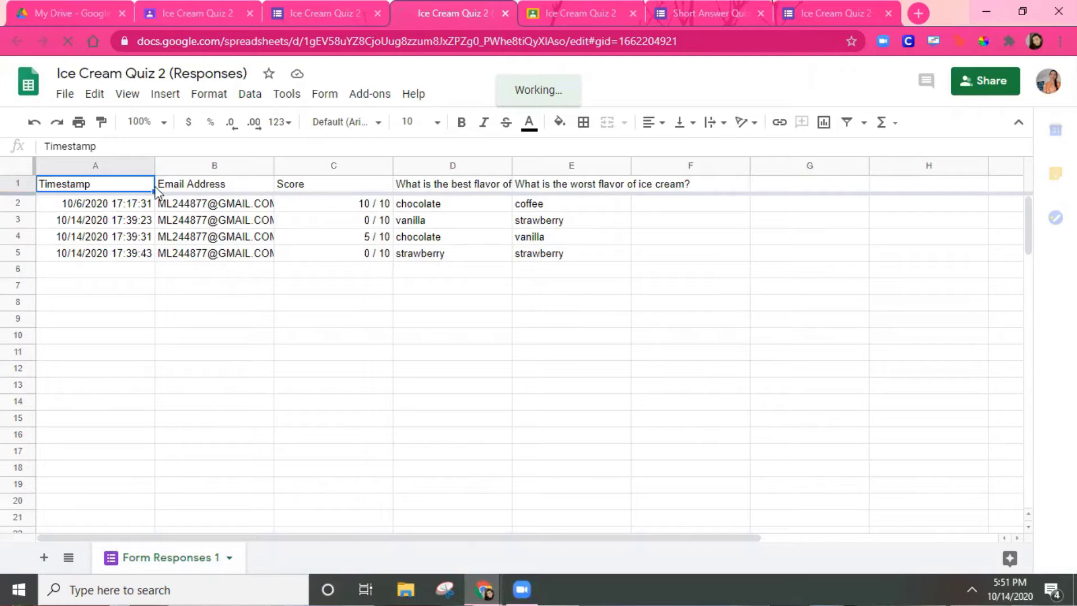
# Remove duplicate response rows based only on the Email Address column, treating the first row as a header, and open the sheet search.
pyautogui.hotkey('ctrl', 'a')
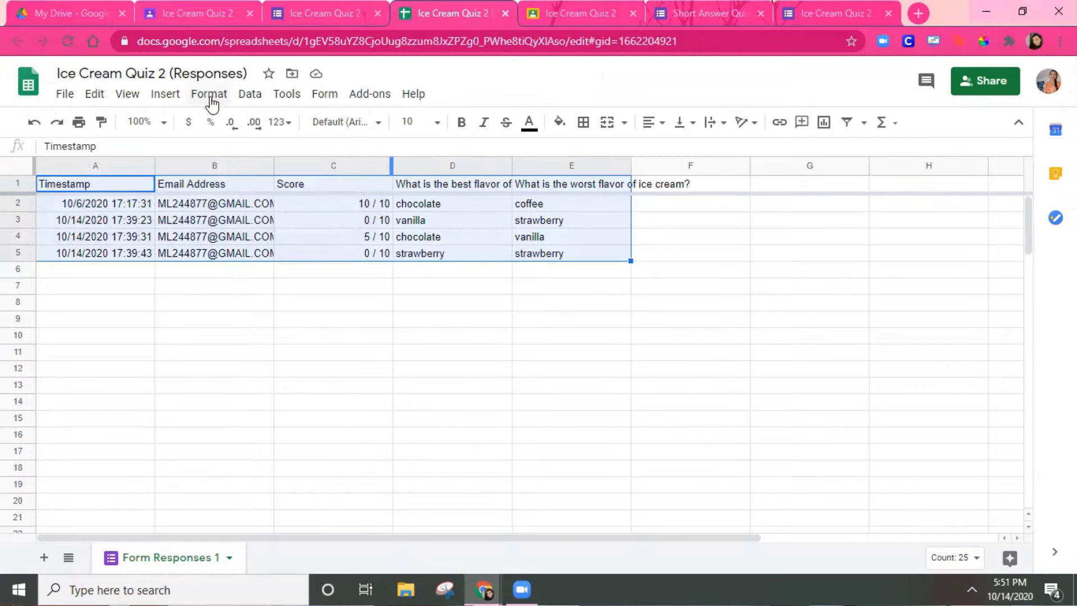
pyautogui.click(246, 96)
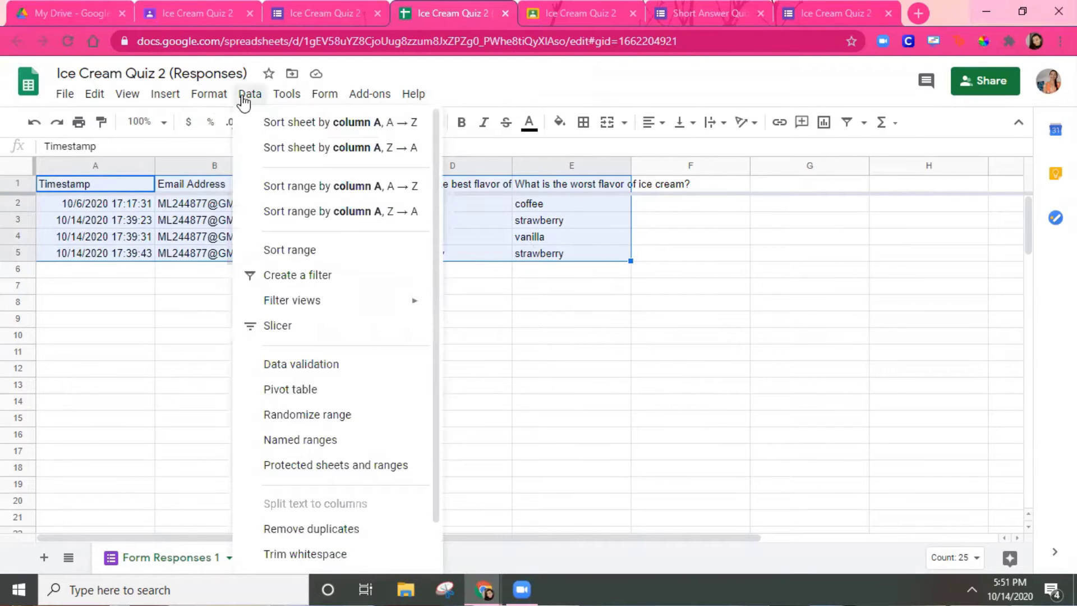
pyautogui.click(311, 530)
pyautogui.click(425, 282)
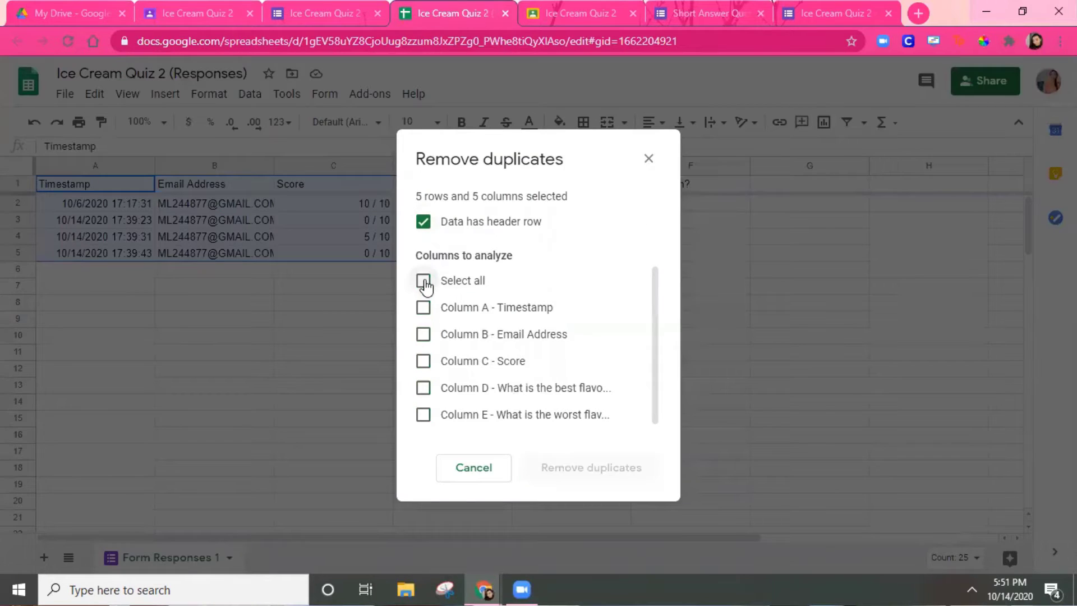
pyautogui.click(424, 335)
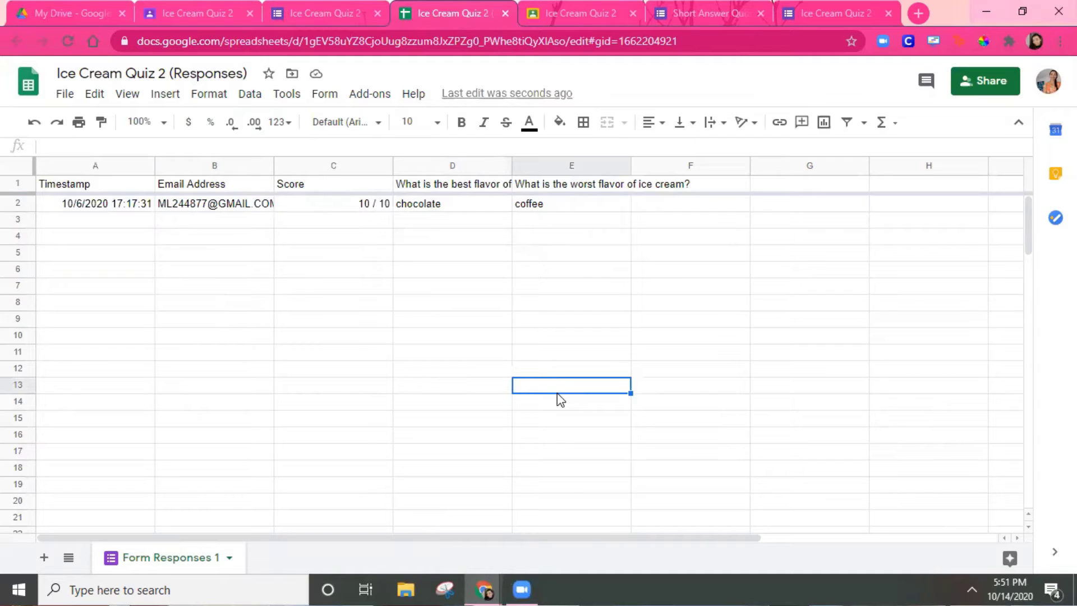
pyautogui.hotkey('ctrl', 'f')
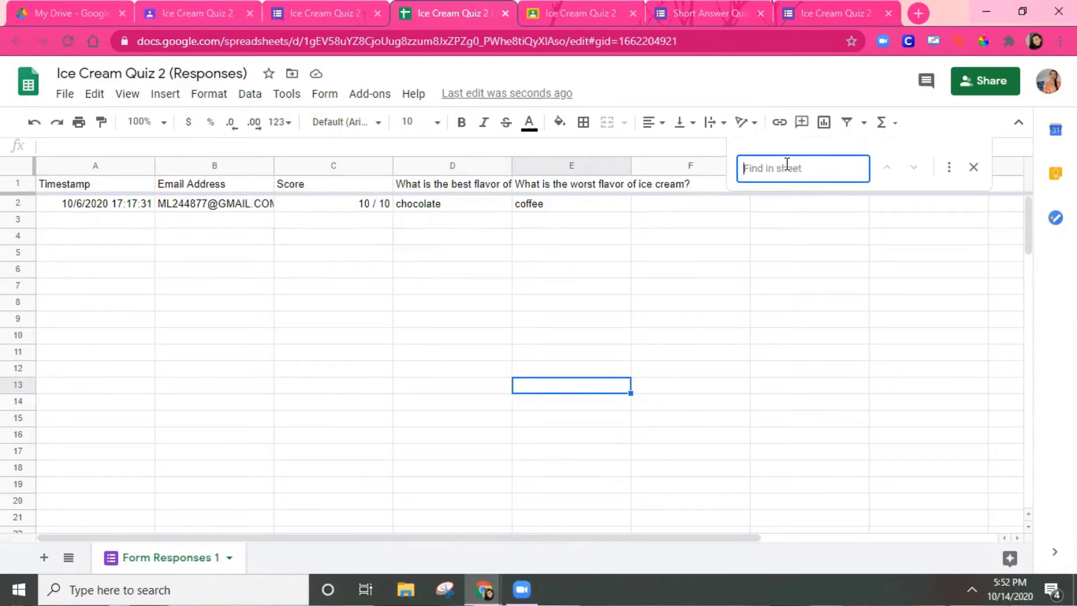
# Switch to Google Classroom and open the Short Answer Quiz form by way of the 7A Science class grades.
pyautogui.click(197, 13)
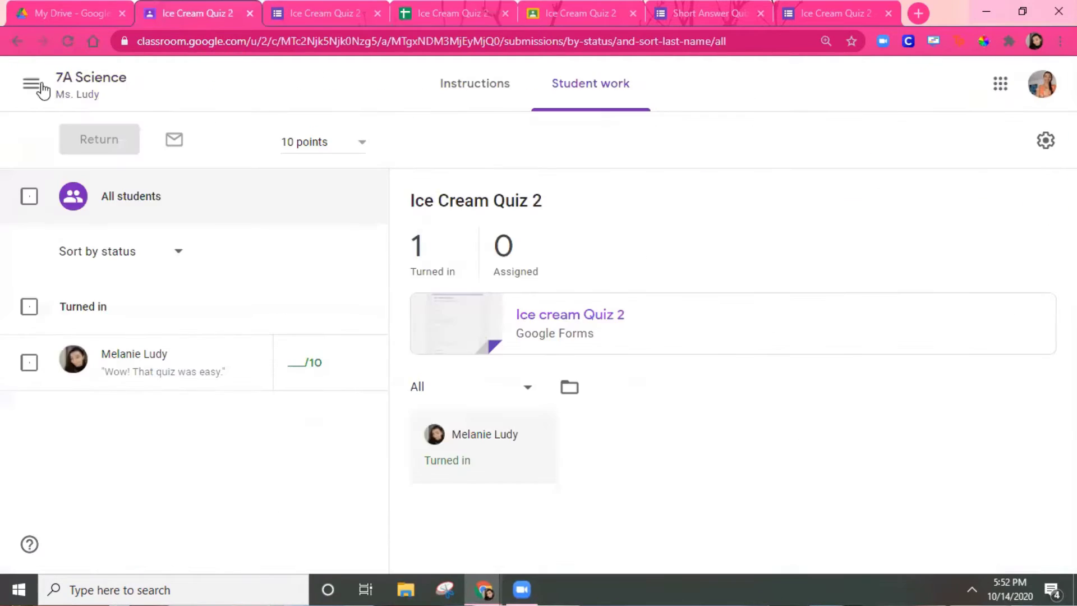
pyautogui.click(84, 77)
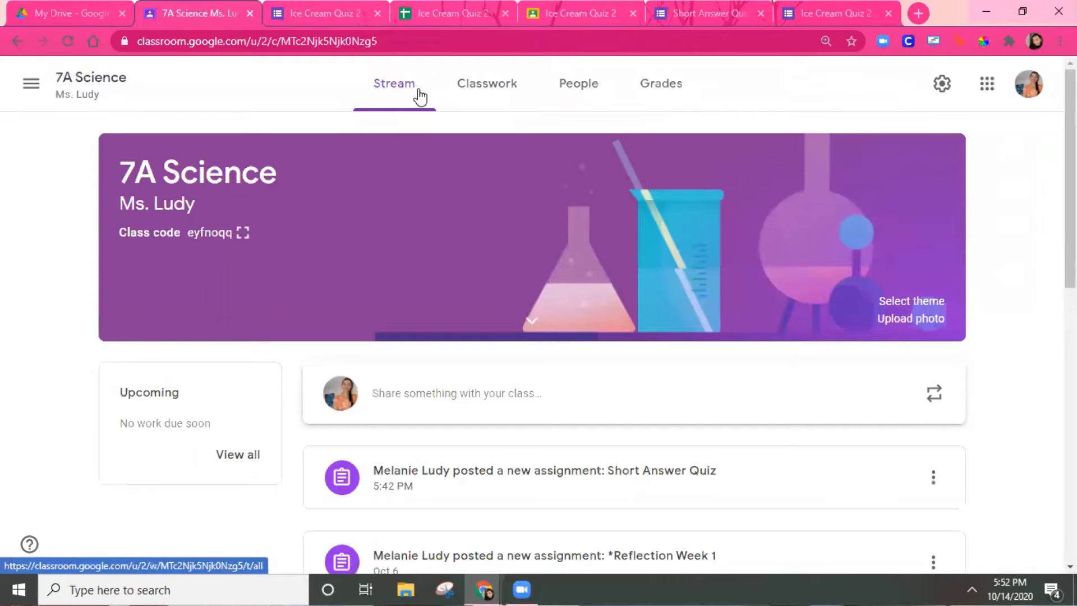
pyautogui.click(665, 92)
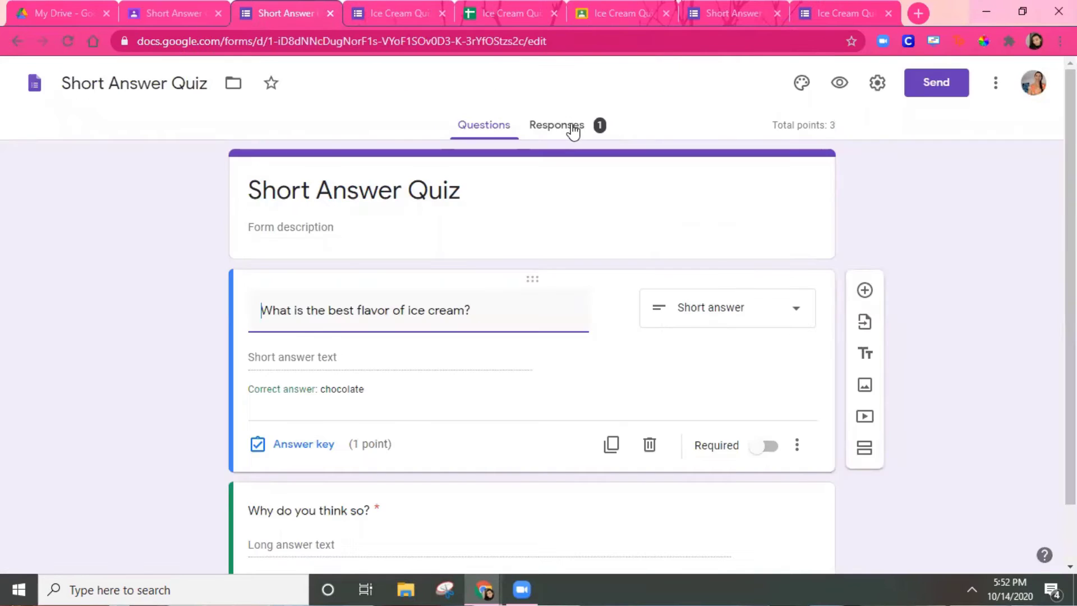
# In the individual response to the Short Answer Quiz, award 1 point for the "CHOCOLATE" answer and save the grading.
pyautogui.click(569, 128)
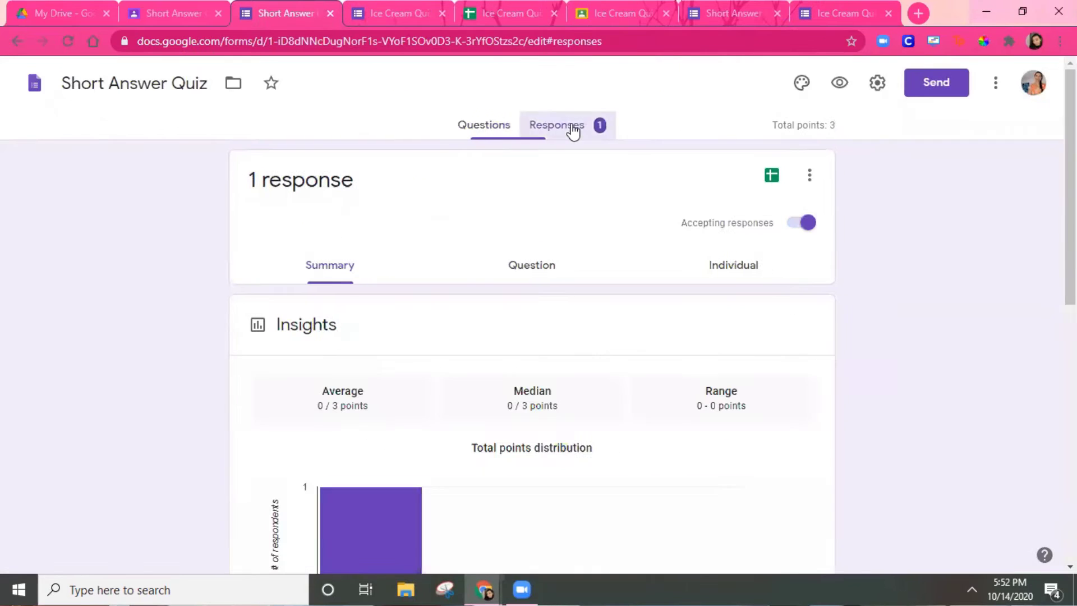
pyautogui.click(742, 273)
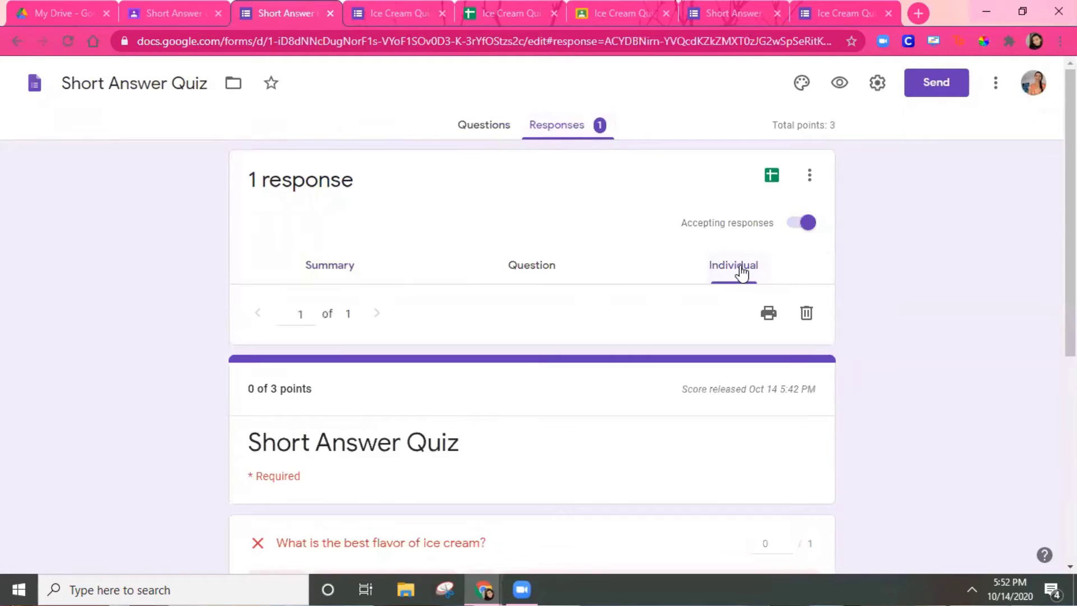
pyautogui.scroll(-4, 485, 373)
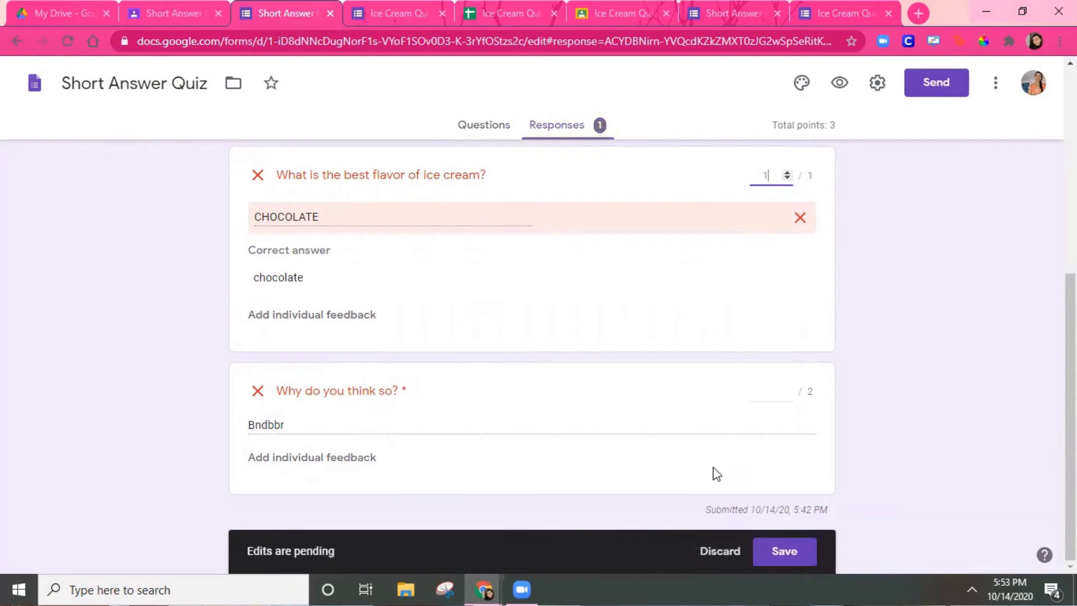
pyautogui.click(787, 393)
pyautogui.click(784, 552)
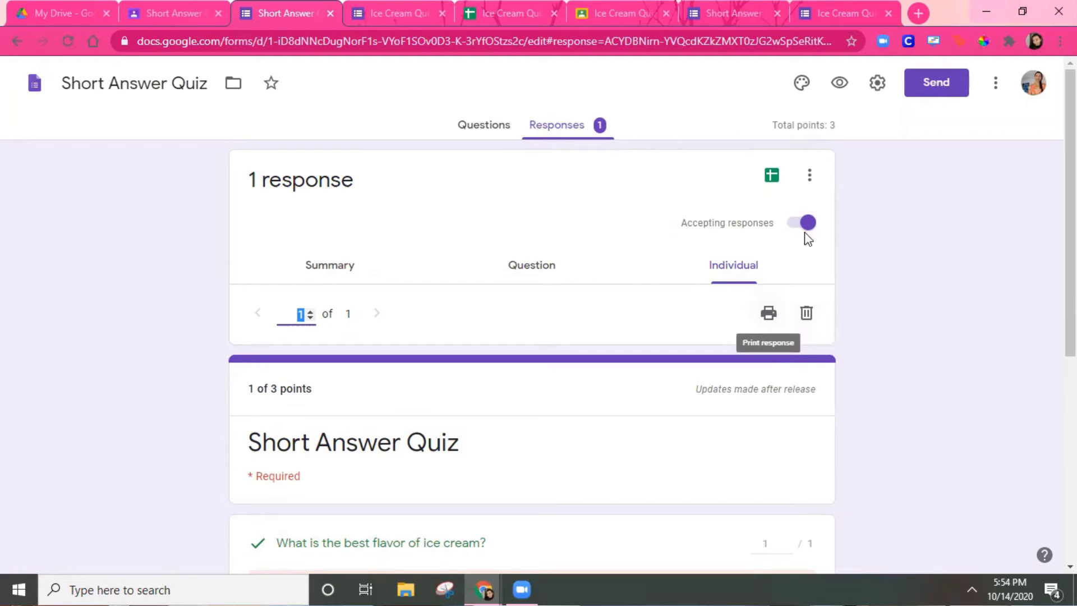
pyautogui.click(818, 177)
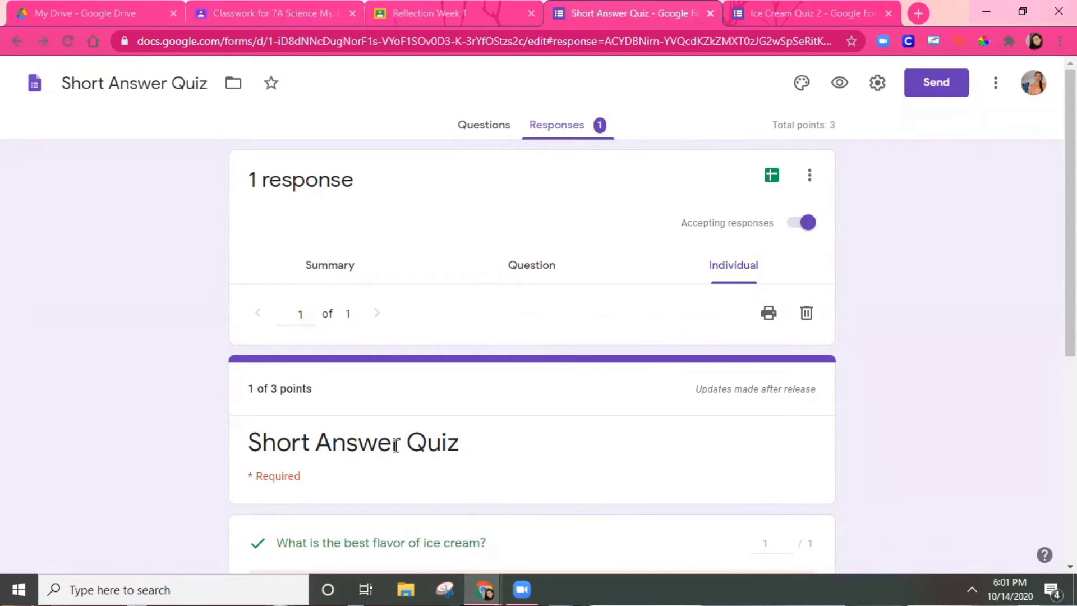
# Switch to Google Classroom and open the student work for Short Answer Quiz from the 7A Science grades.
pyautogui.click(257, 11)
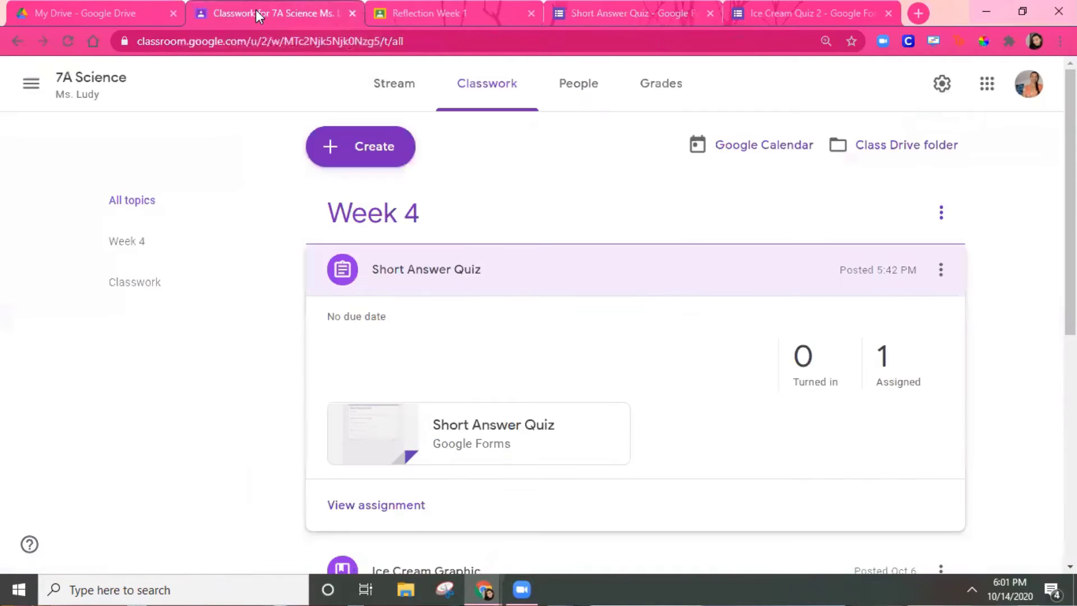
pyautogui.click(661, 90)
pyautogui.click(386, 160)
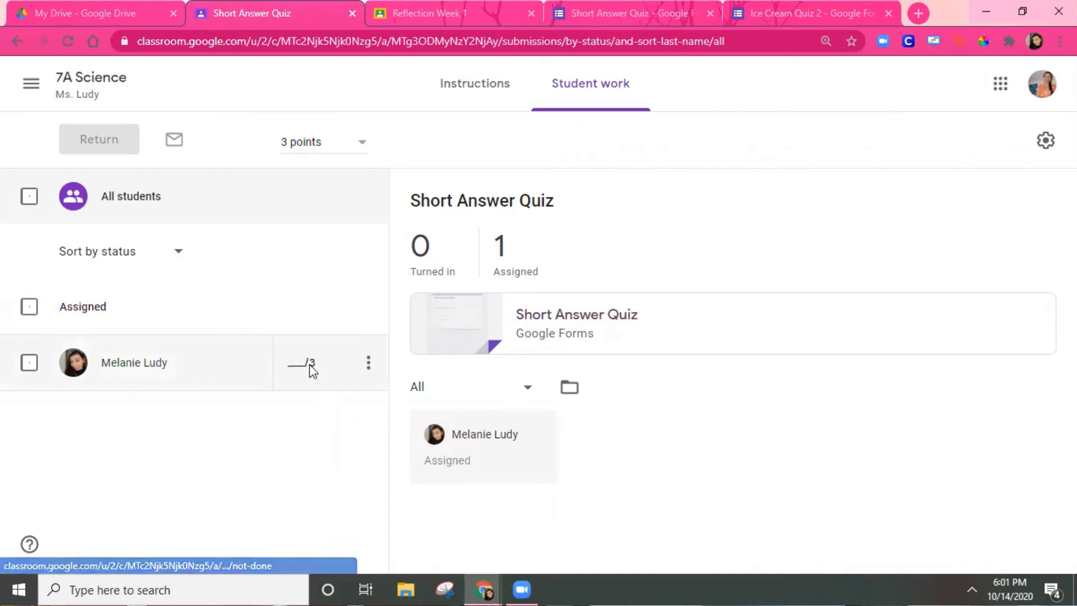
# Enter a grade of 1 out of 3 for the student's Short Answer Quiz and return the unsubmitted assignment.
pyautogui.click(308, 364)
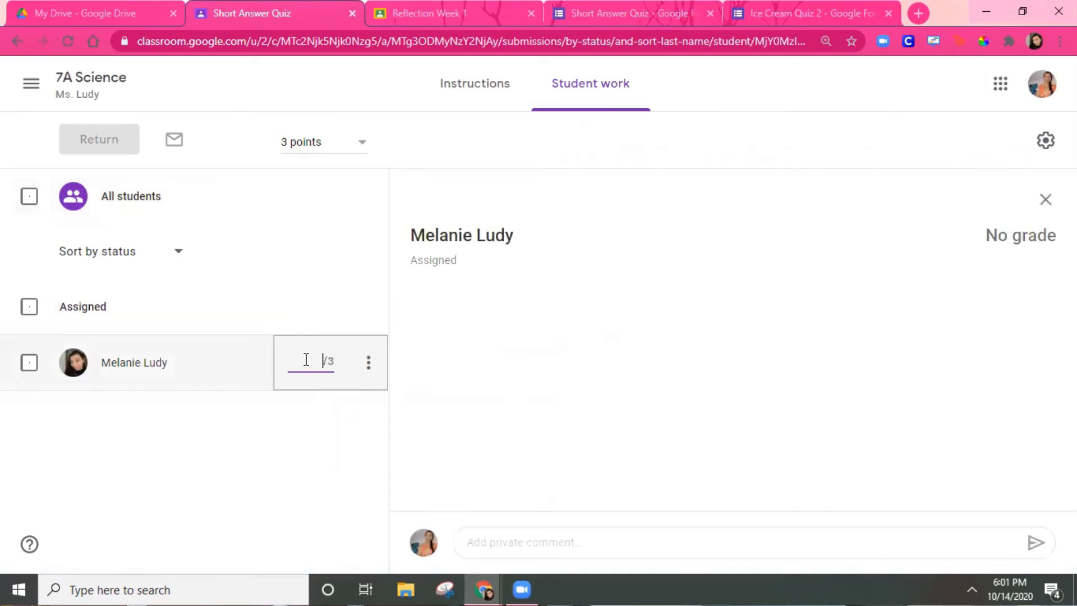
pyautogui.write('1')
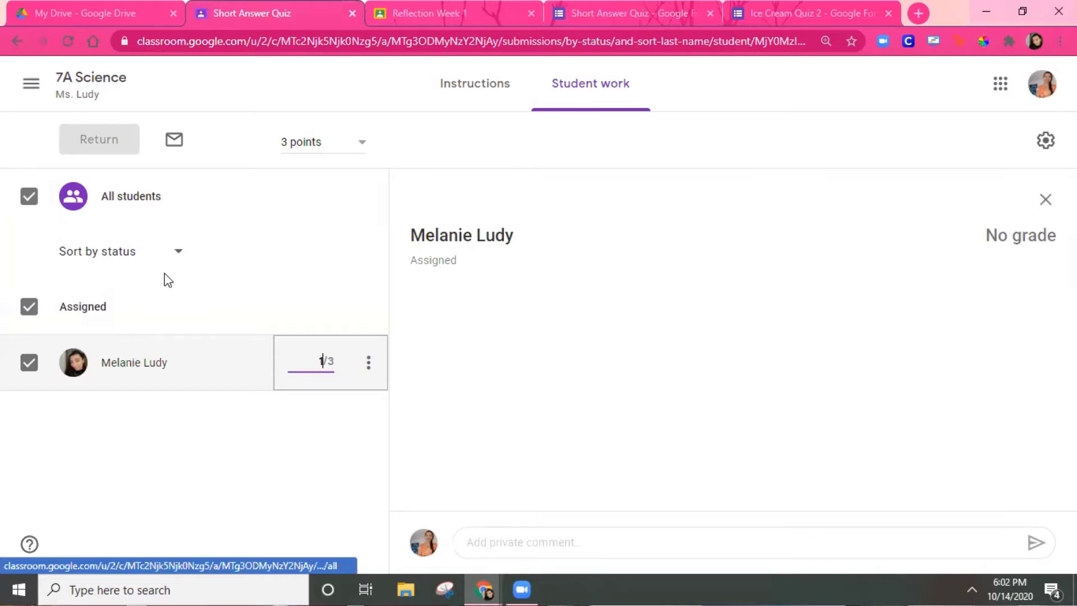
pyautogui.press('Return')
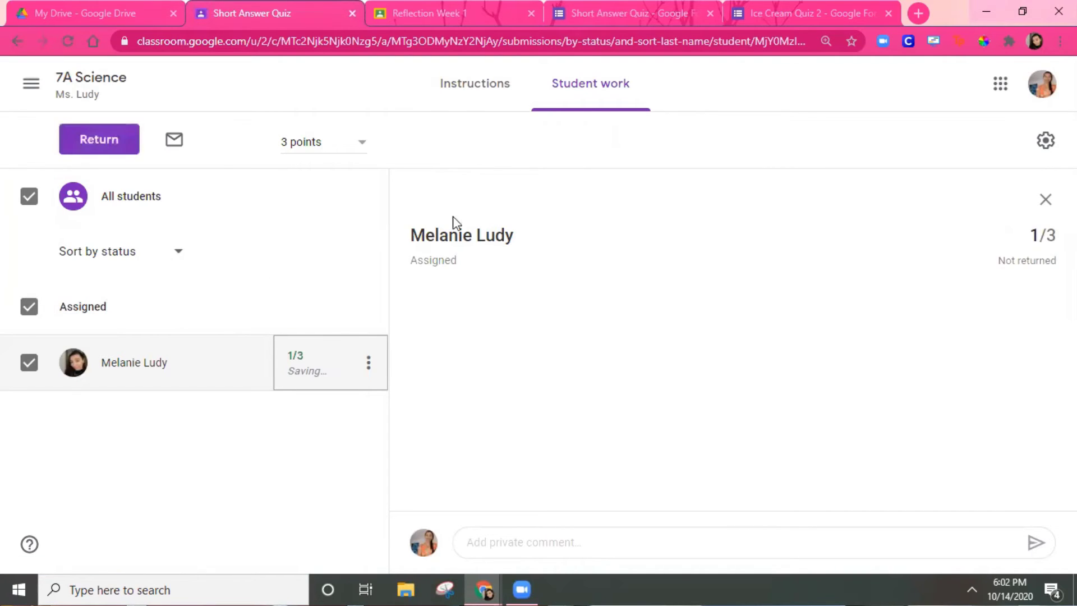
pyautogui.click(80, 134)
pyautogui.click(662, 365)
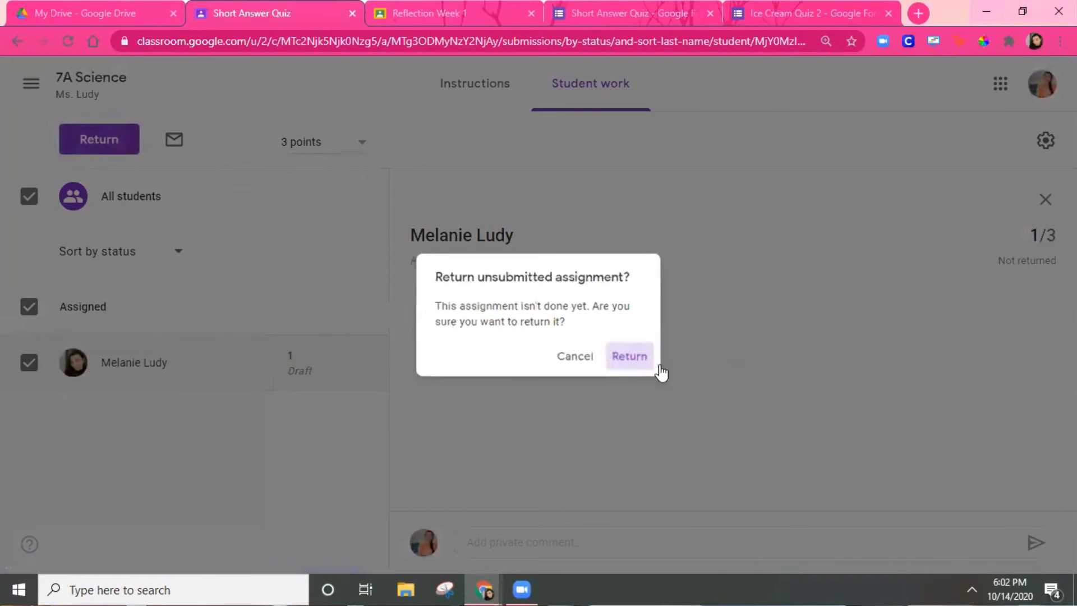
# Confirm returning the unsubmitted Short Answer Quiz and go back to the 7A Science grades.
pyautogui.click(694, 400)
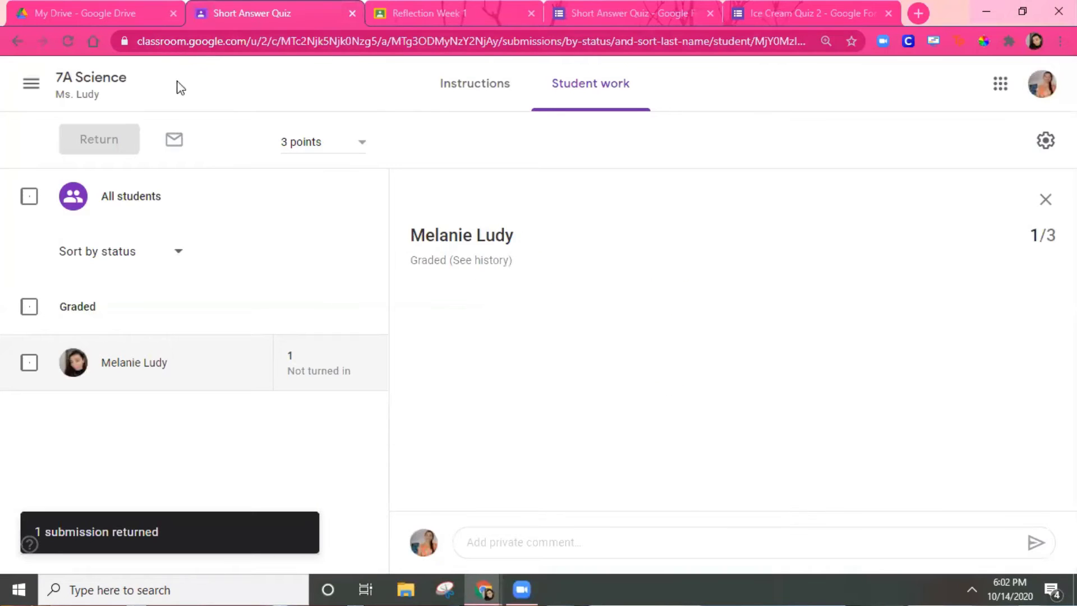
pyautogui.click(86, 77)
pyautogui.click(675, 96)
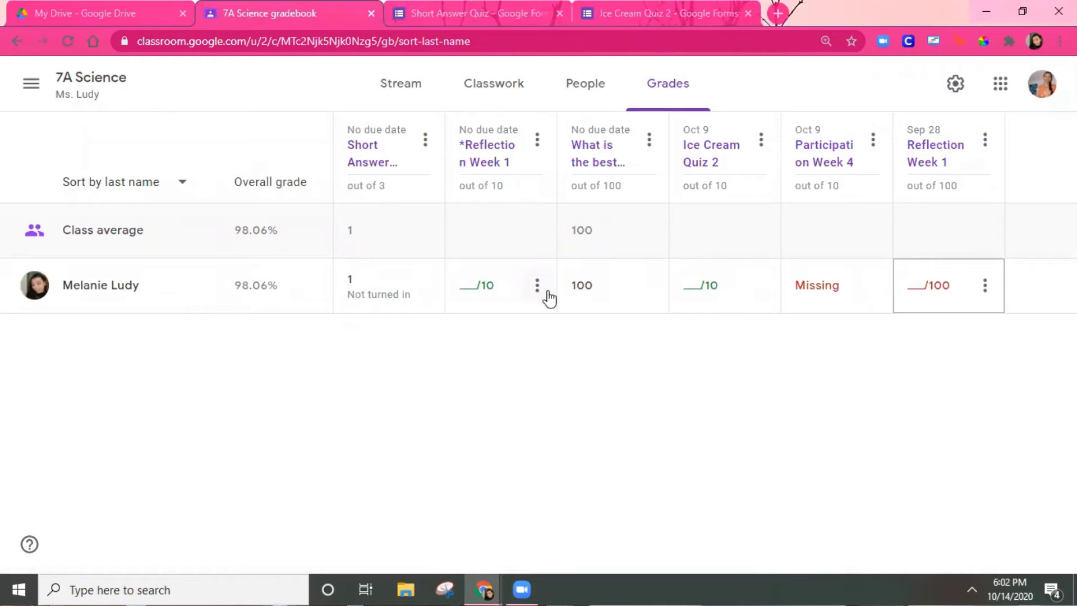
# Open the student's *Reflection Week 1 submission from the gradebook and go through the grading tool's introduction to the end.
pyautogui.click(539, 288)
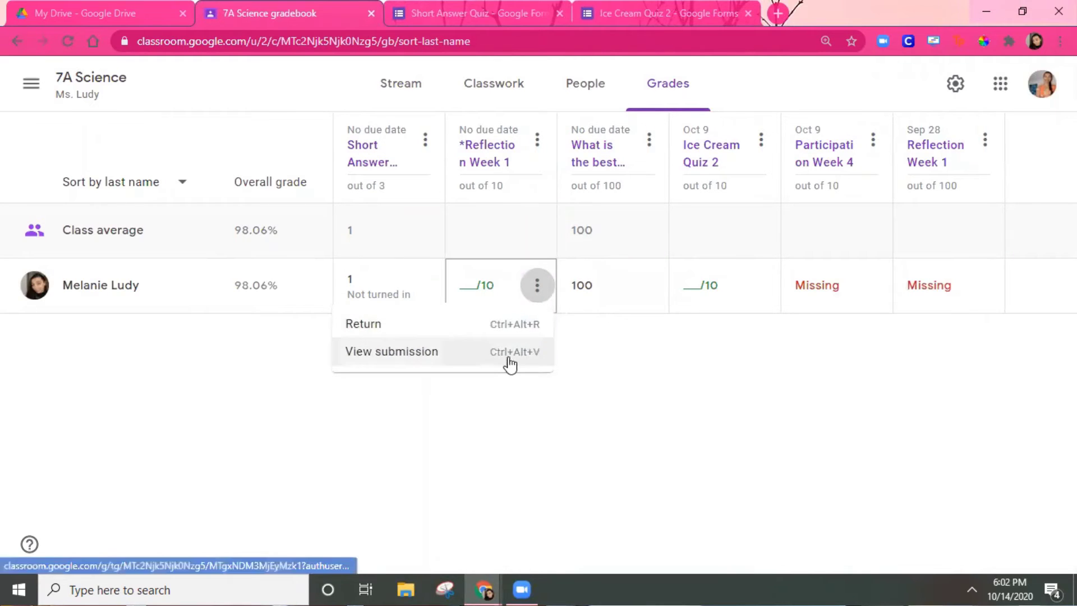
pyautogui.click(509, 359)
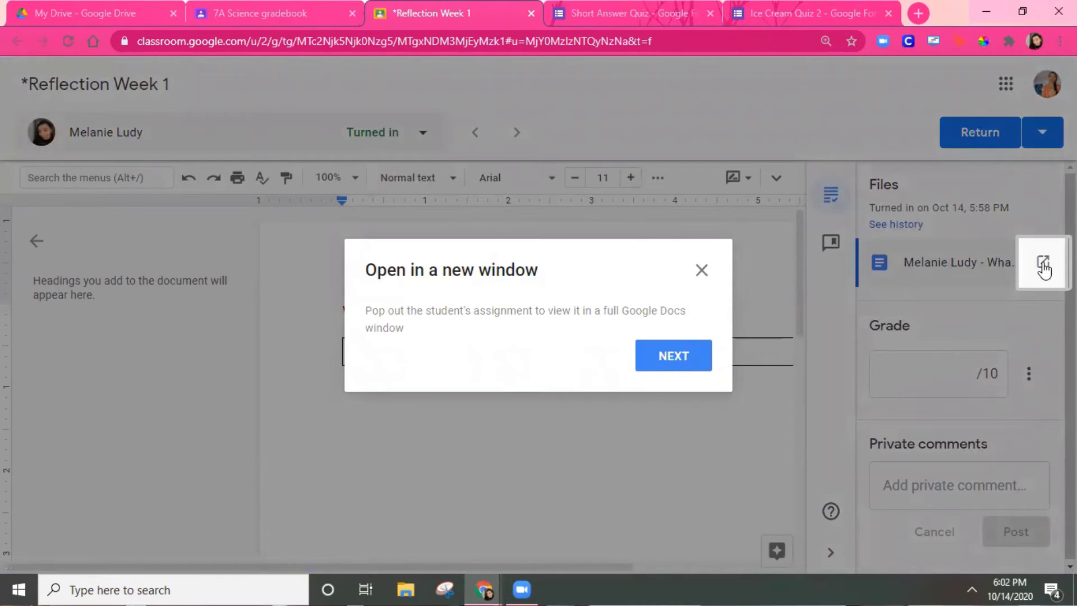
pyautogui.click(672, 357)
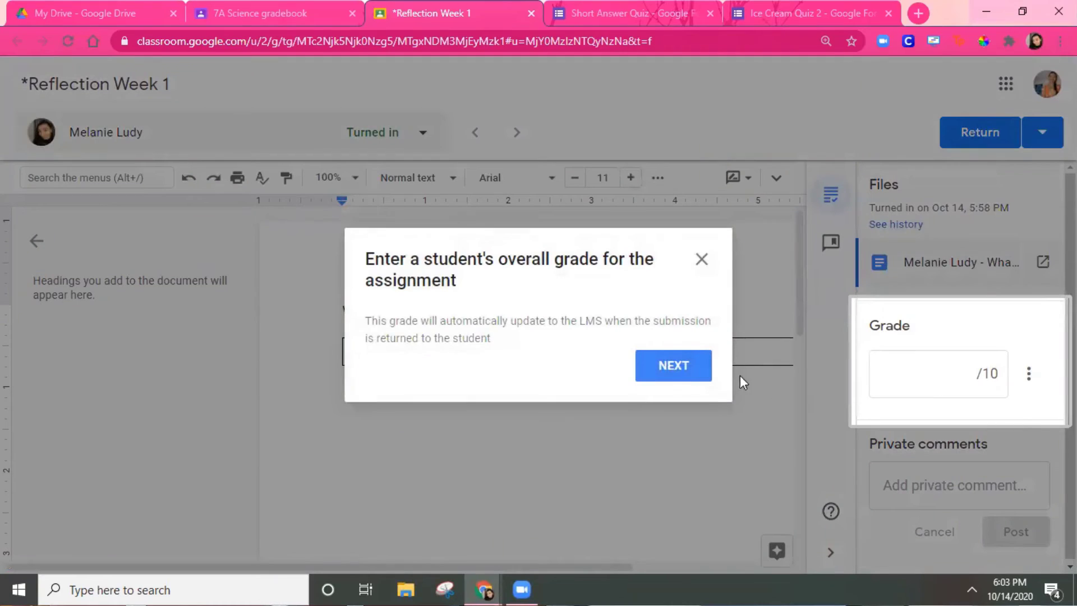
pyautogui.click(673, 365)
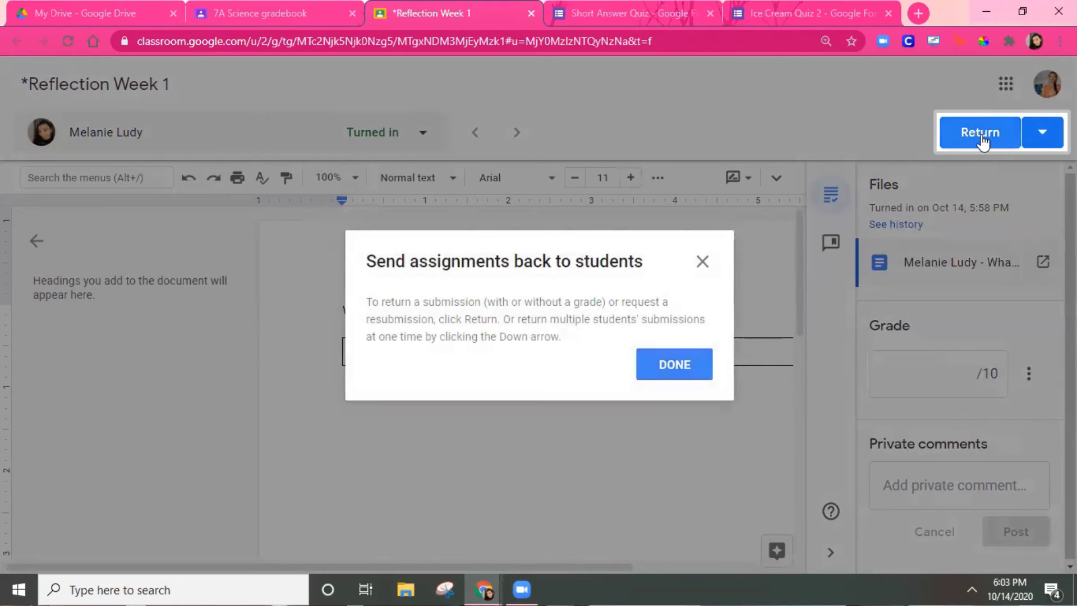
pyautogui.click(677, 369)
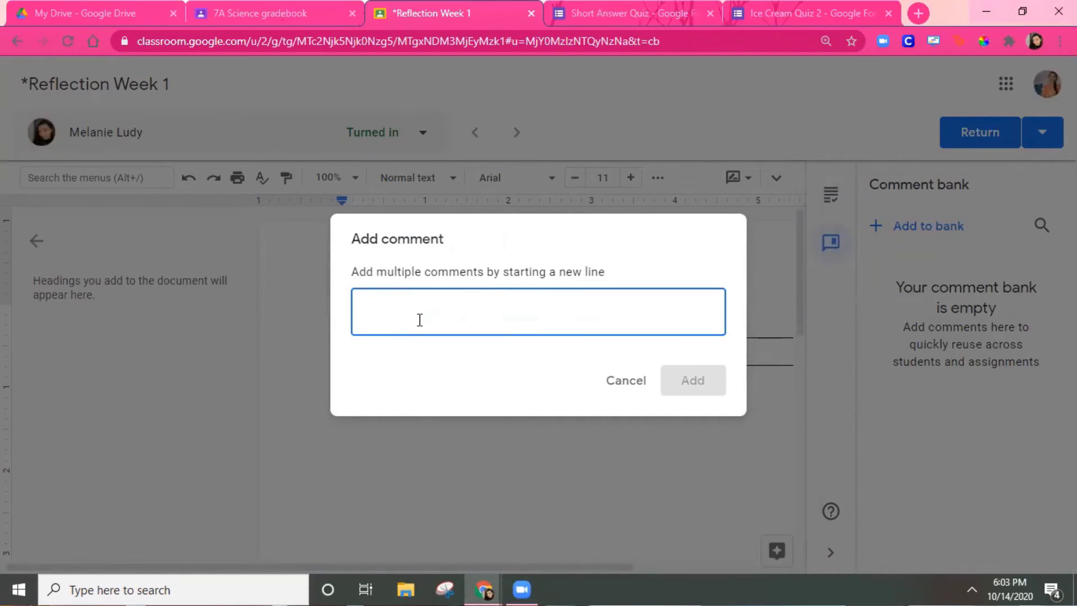
# Add the reusable comment "Great job!" to the comment bank.
pyautogui.write('Great')
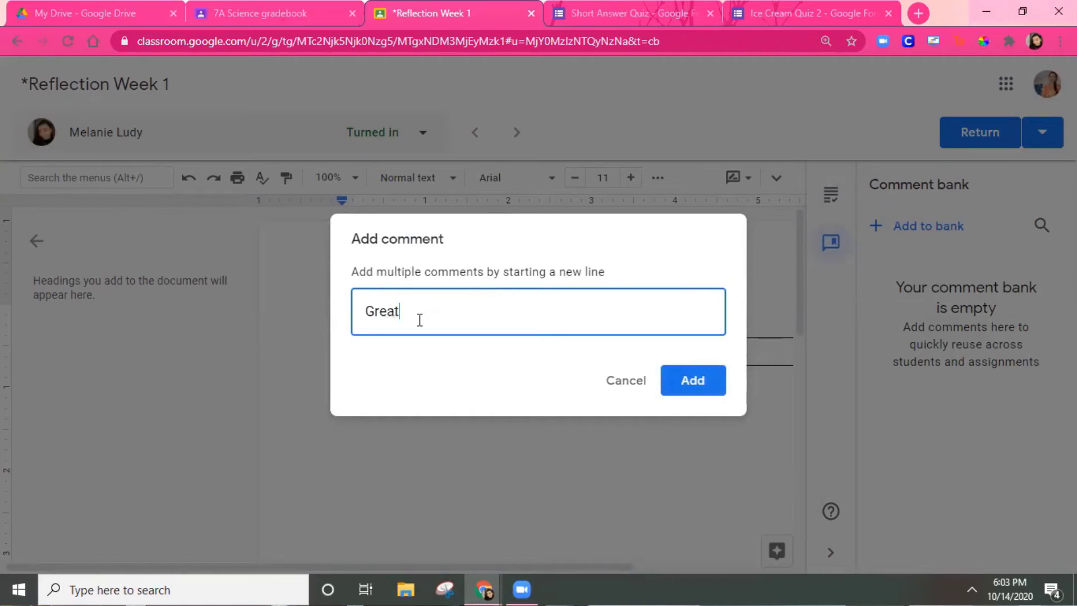
pyautogui.write(' job!')
pyautogui.click(694, 380)
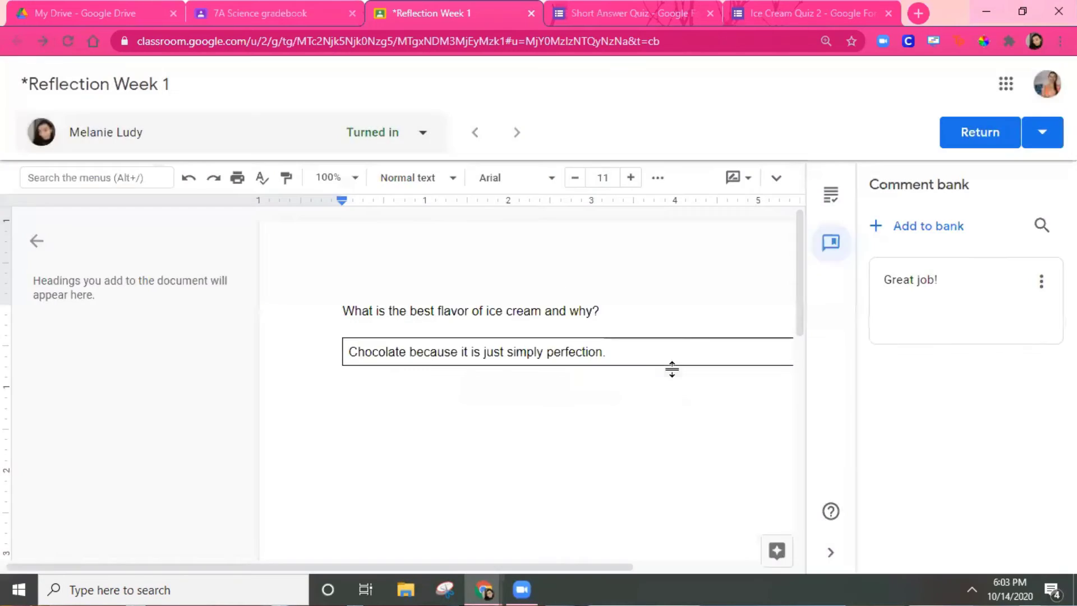
# Add a second reusable comment, "Don't forget to carry into the tens place.", to the comment bank.
pyautogui.click(926, 226)
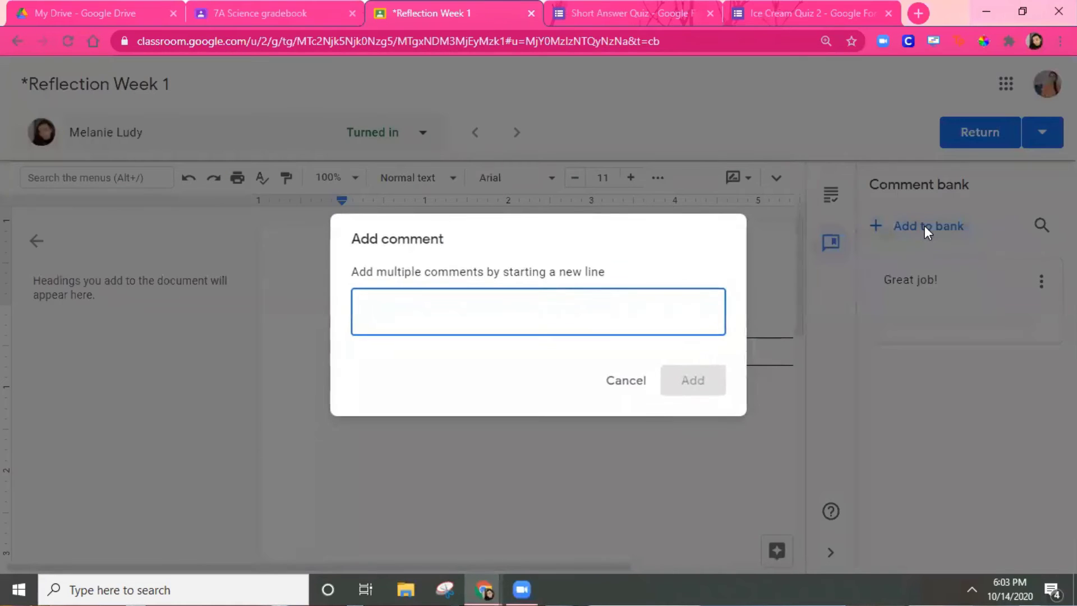
pyautogui.write("Don't for")
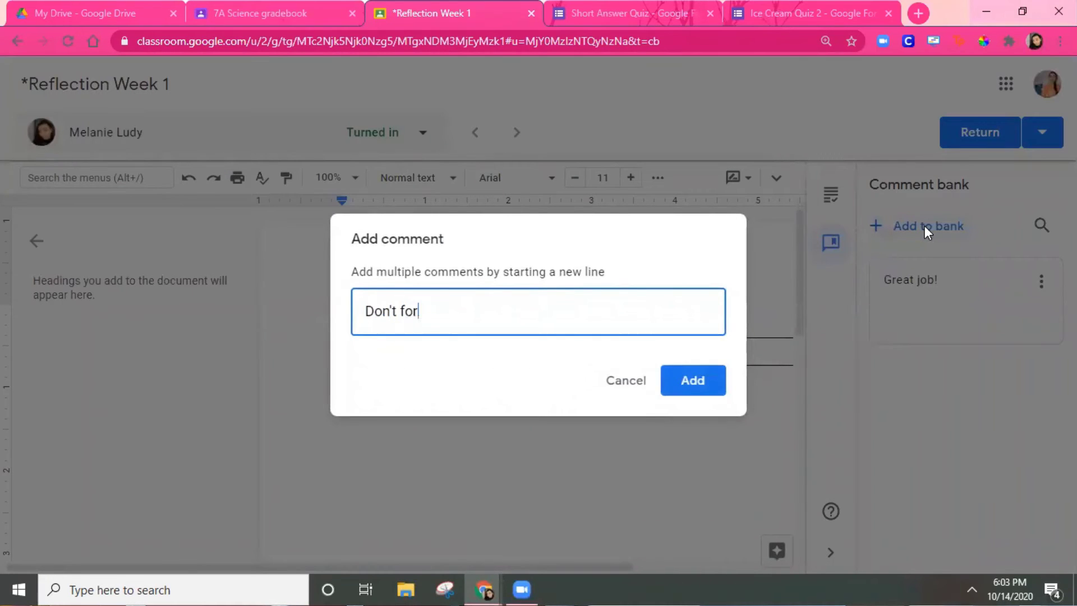
pyautogui.write('get to carry')
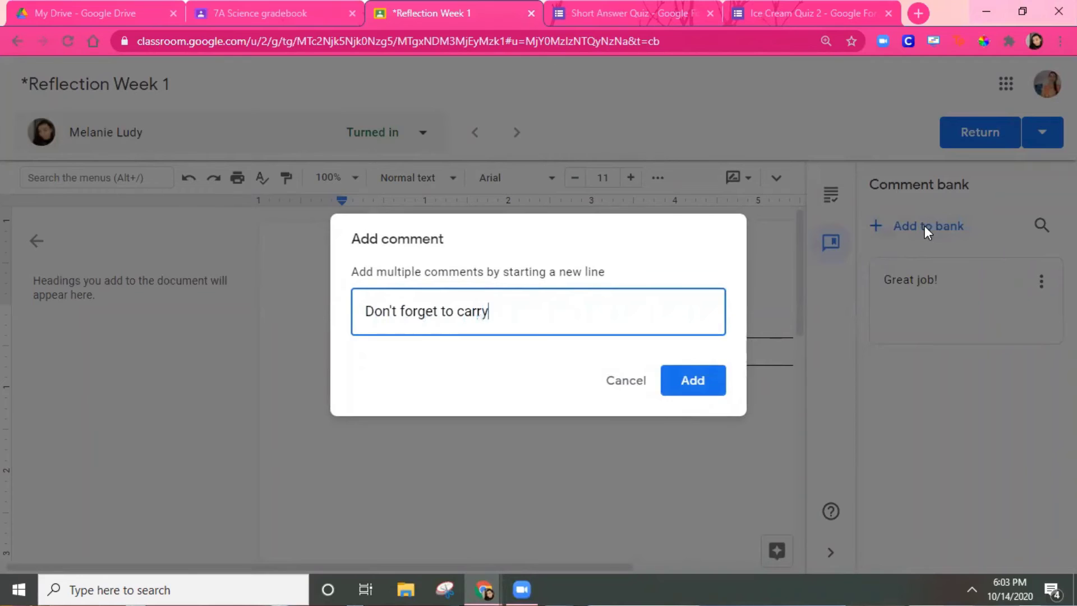
pyautogui.write(' into the tens place.')
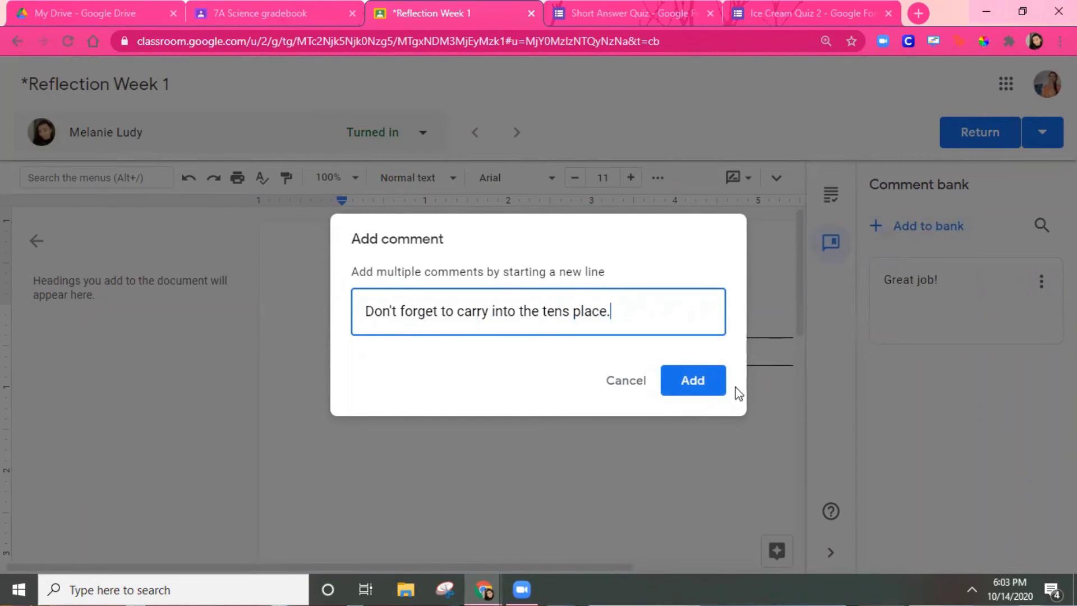
pyautogui.click(707, 378)
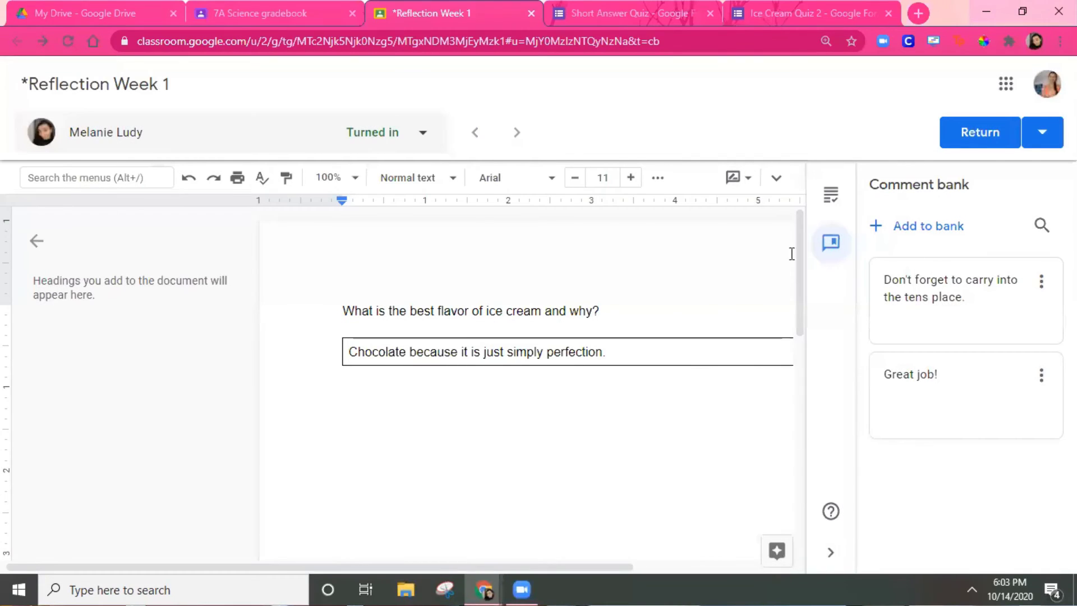
# Comment on the word "perfection." in the student's answer with "Great job!", looked up from the comment bank with "#gre".
pyautogui.click(834, 199)
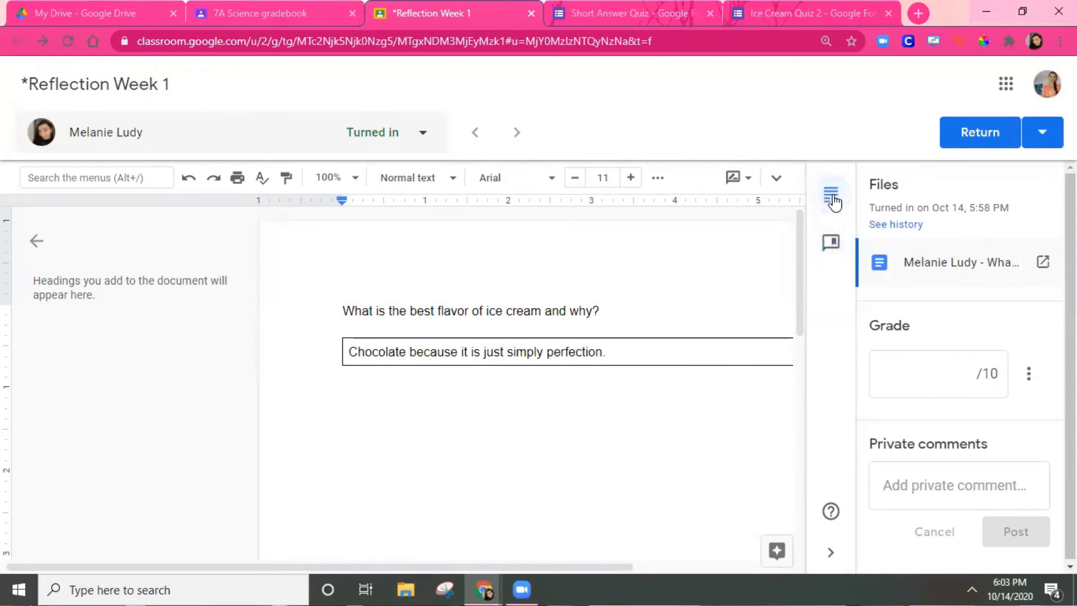
pyautogui.click(836, 252)
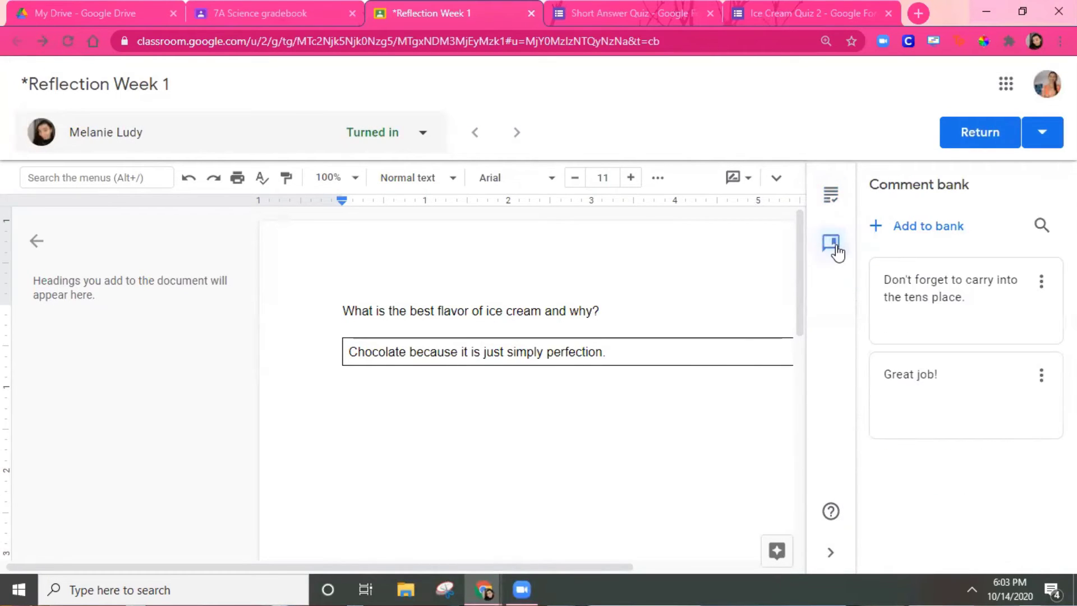
pyautogui.click(831, 205)
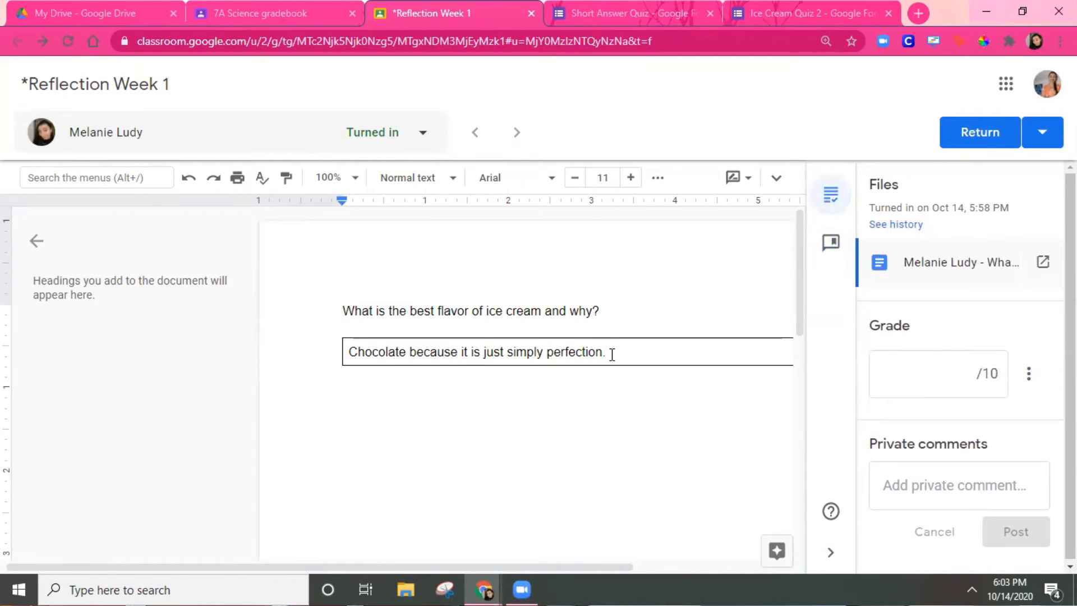
pyautogui.hscroll(3, 612, 355)
pyautogui.moveTo(527, 353); pyautogui.dragTo(410, 357)
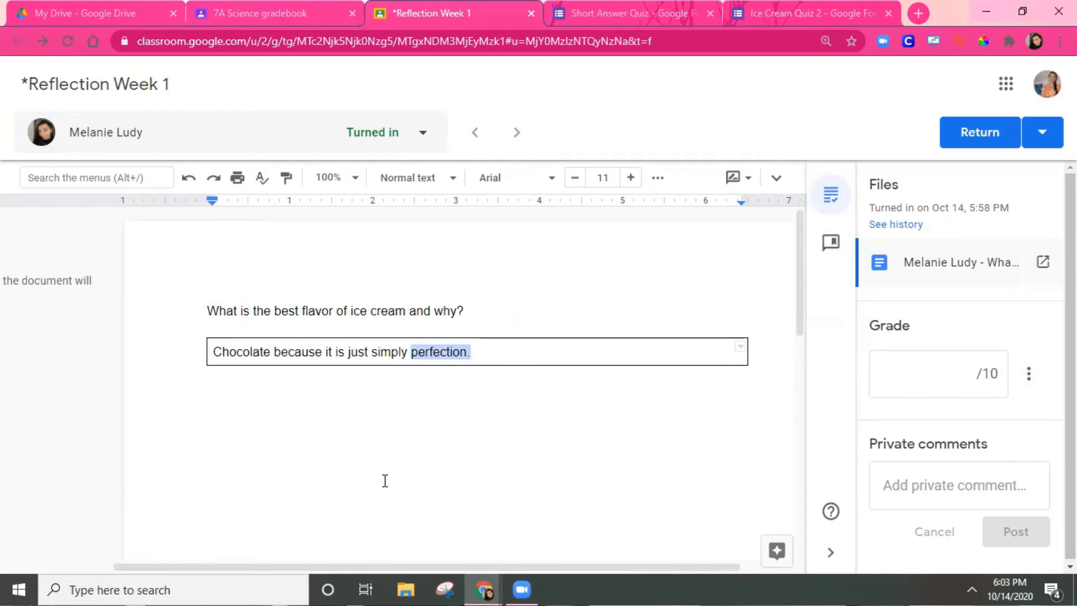
pyautogui.hscroll(2, 385, 481)
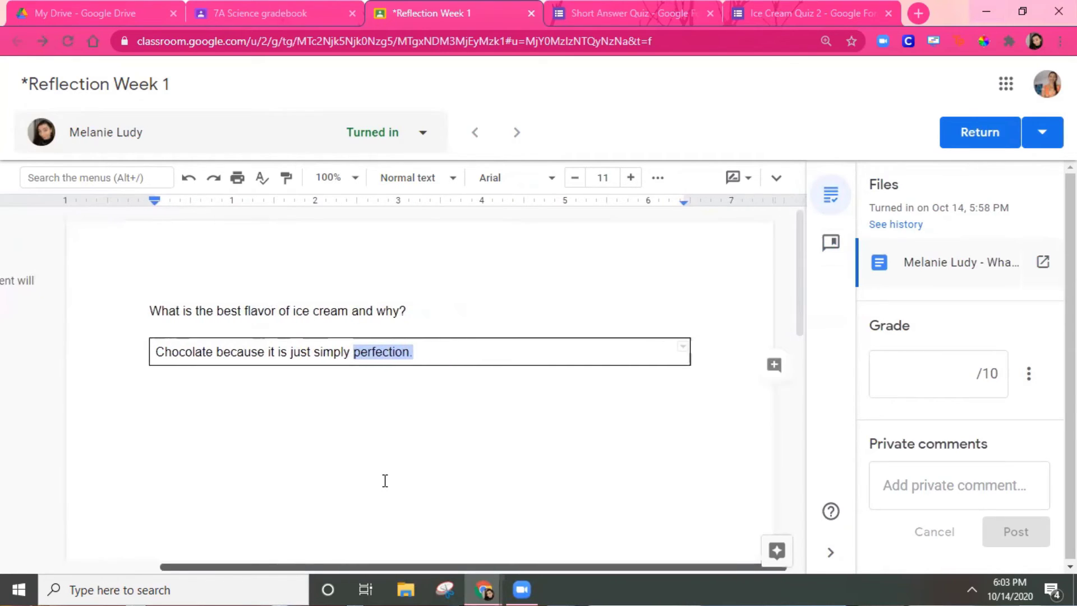
pyautogui.click(772, 371)
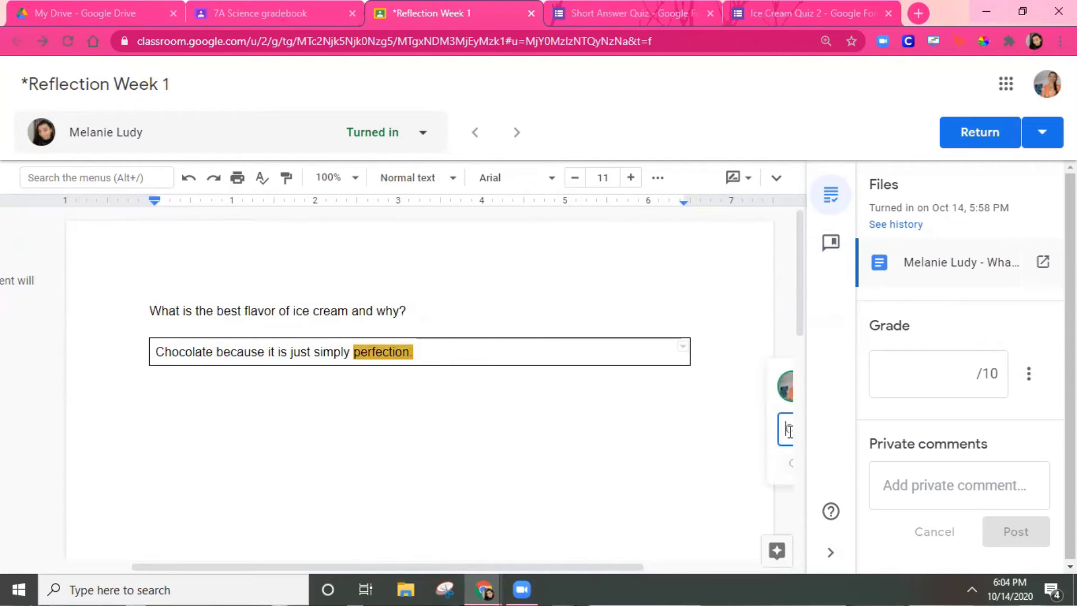
pyautogui.write('#')
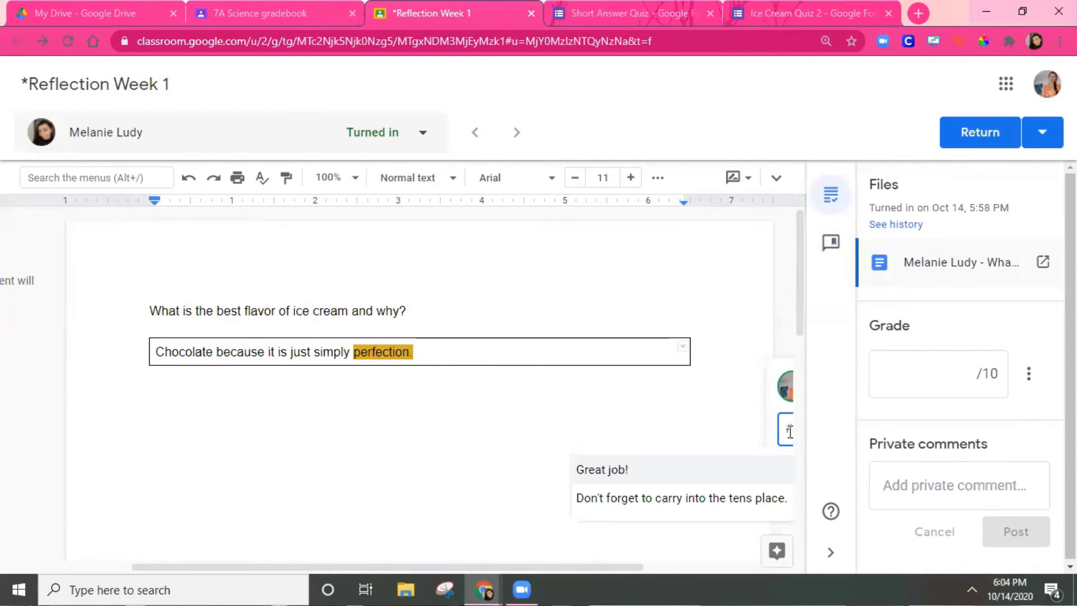
pyautogui.scroll(-1, 805, 327)
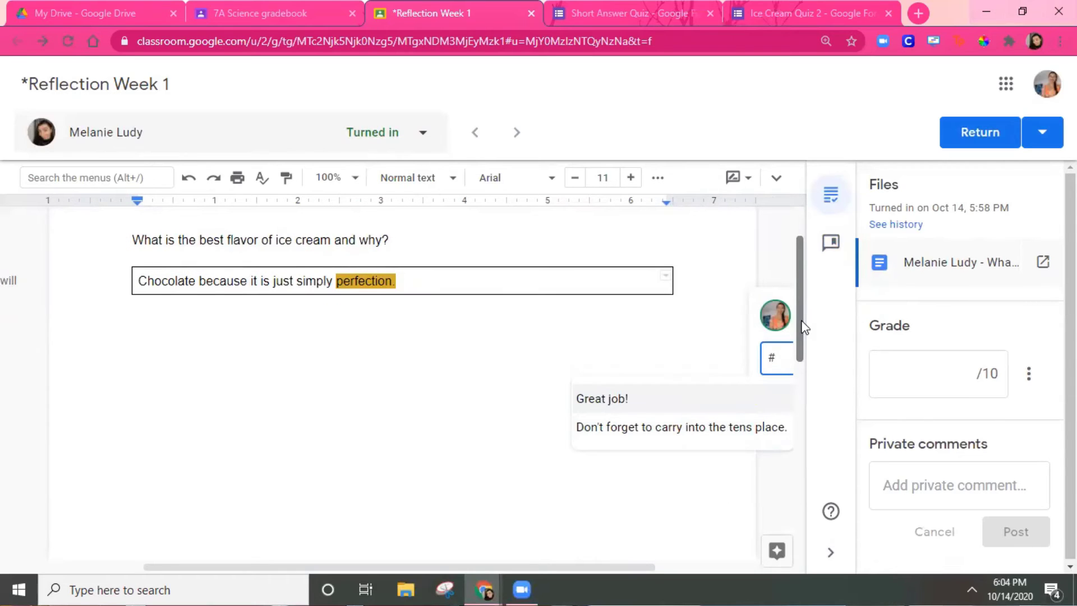
pyautogui.write('gre')
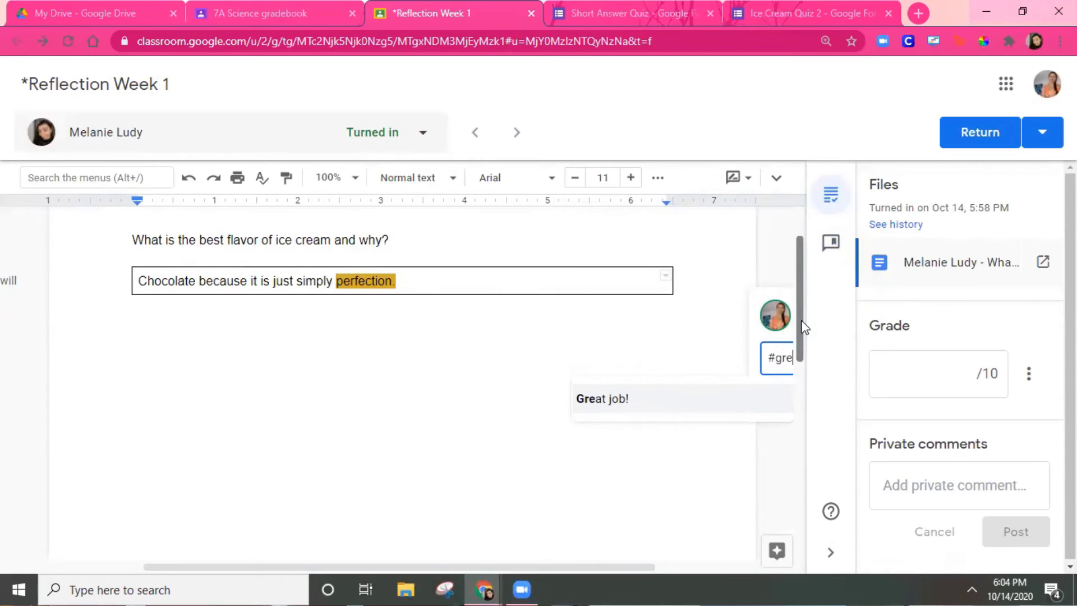
pyautogui.click(665, 417)
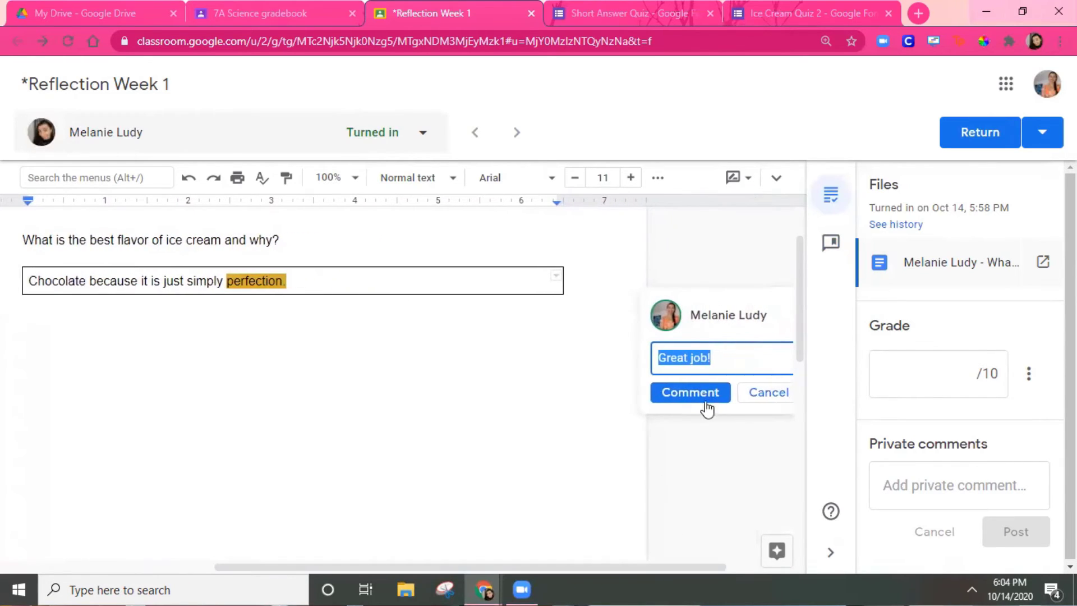
pyautogui.click(705, 395)
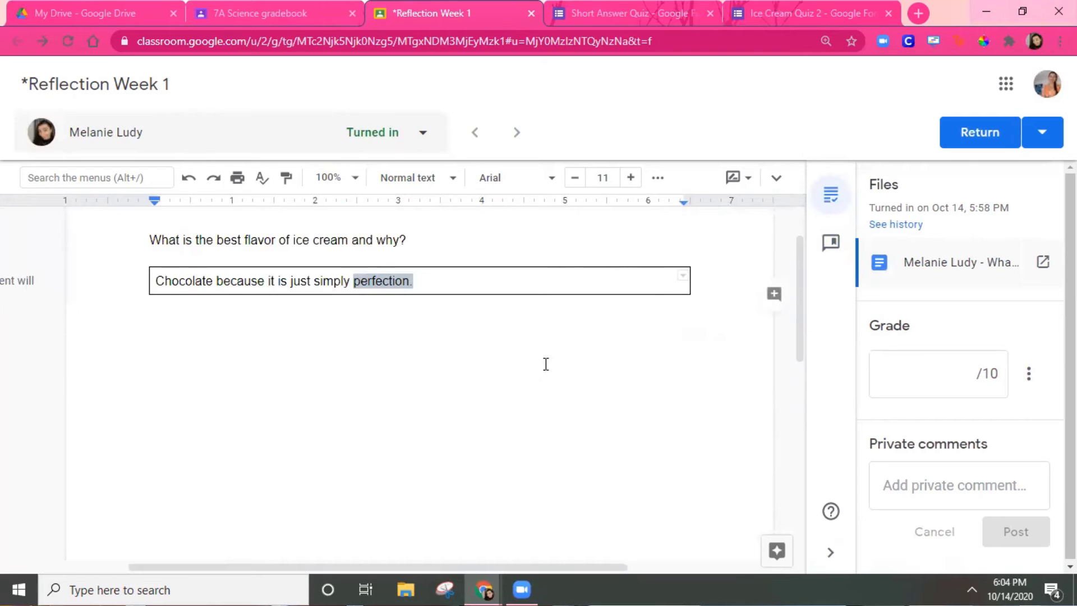
# Grade the *Reflection Week 1 submission 3 out of 10 and post the private comment "This needs to be five sentences.".
pyautogui.click(937, 374)
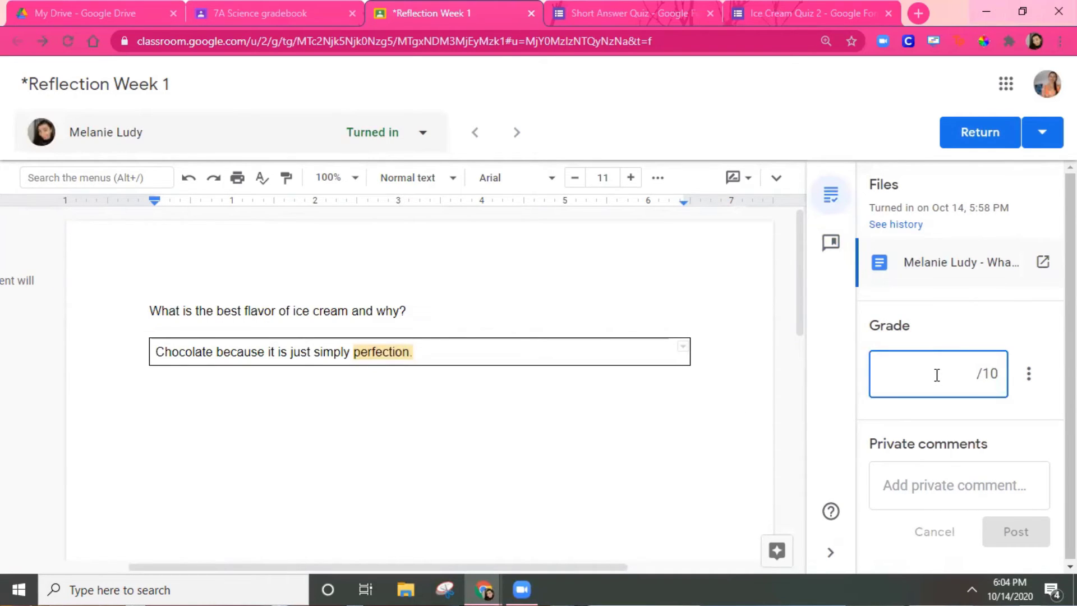
pyautogui.write('3')
pyautogui.click(969, 478)
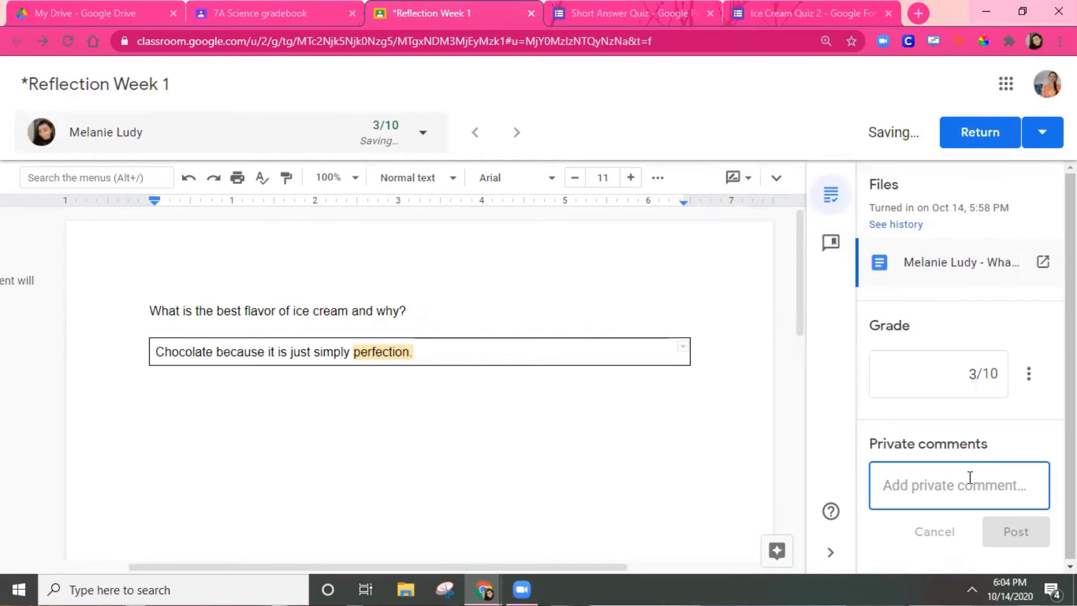
pyautogui.write('This needs to')
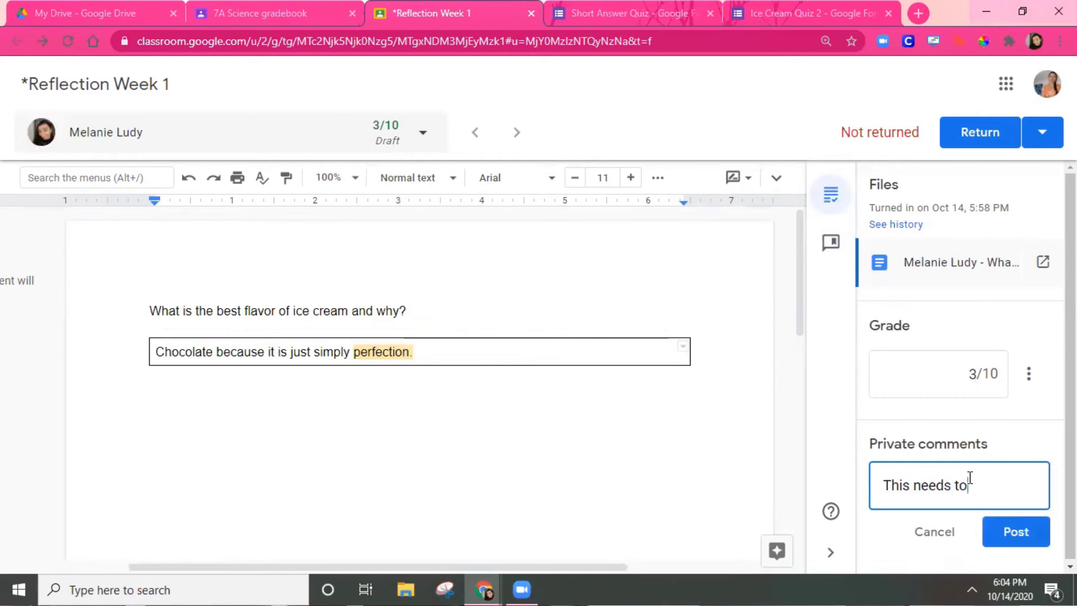
pyautogui.write(' be five sentences.')
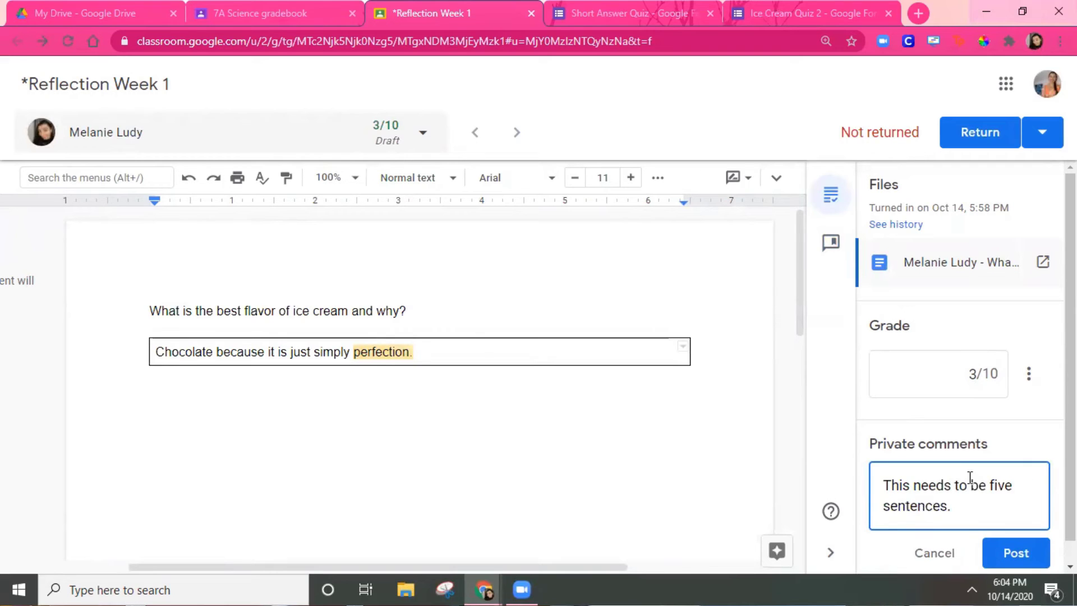
pyautogui.click(1024, 554)
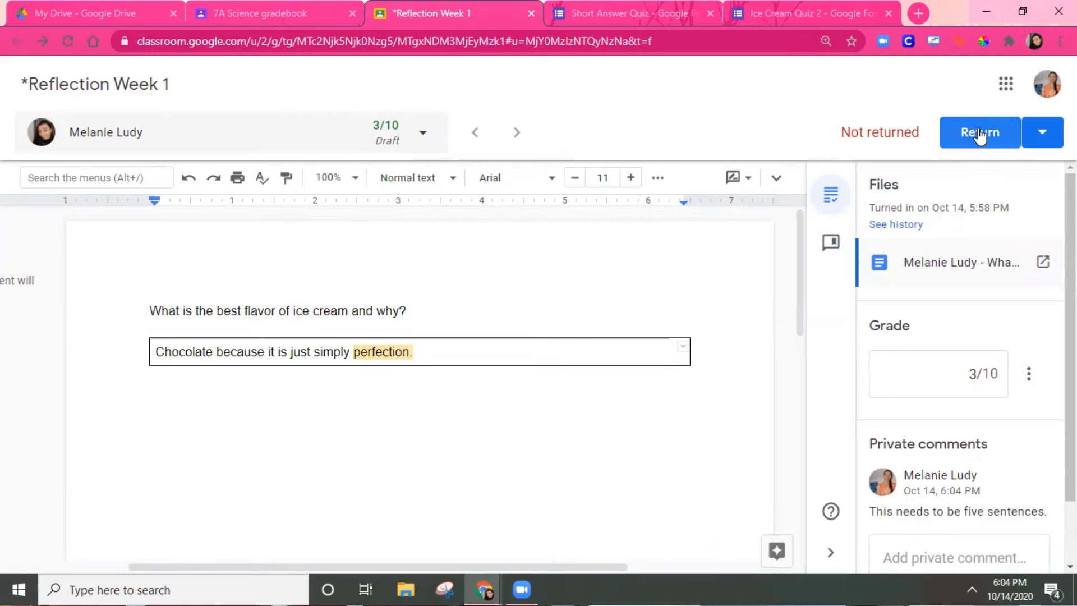
# Return the graded *Reflection Week 1 work to the selected student using the option for returning multiple submissions.
pyautogui.click(1049, 136)
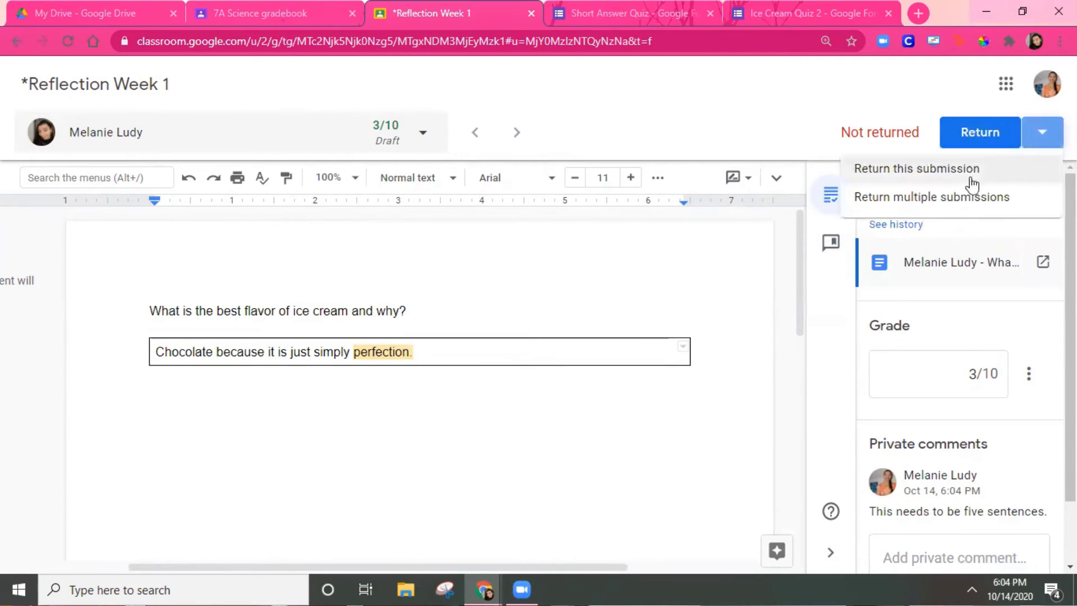
pyautogui.click(963, 198)
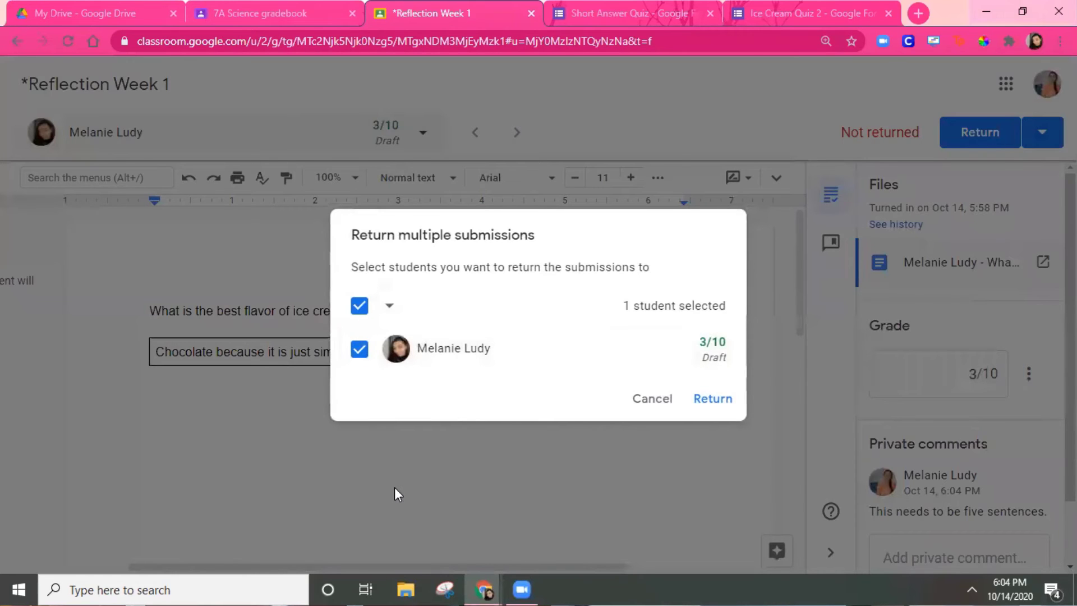
pyautogui.click(713, 399)
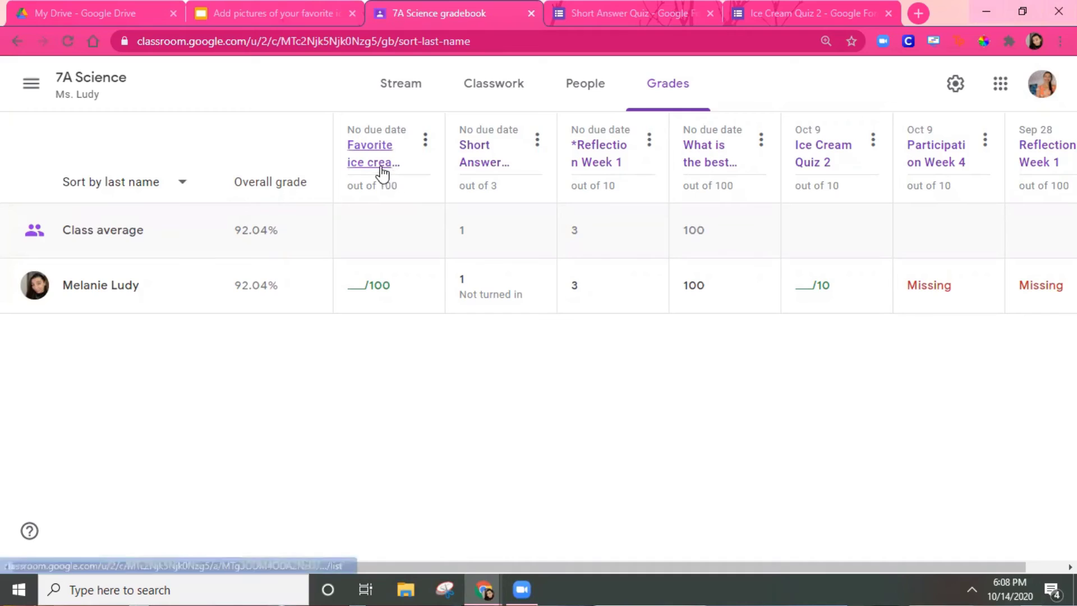
# Open the student's turned-in slides for Favorite ice cream pictures from the 7A Science gradebook.
pyautogui.click(380, 169)
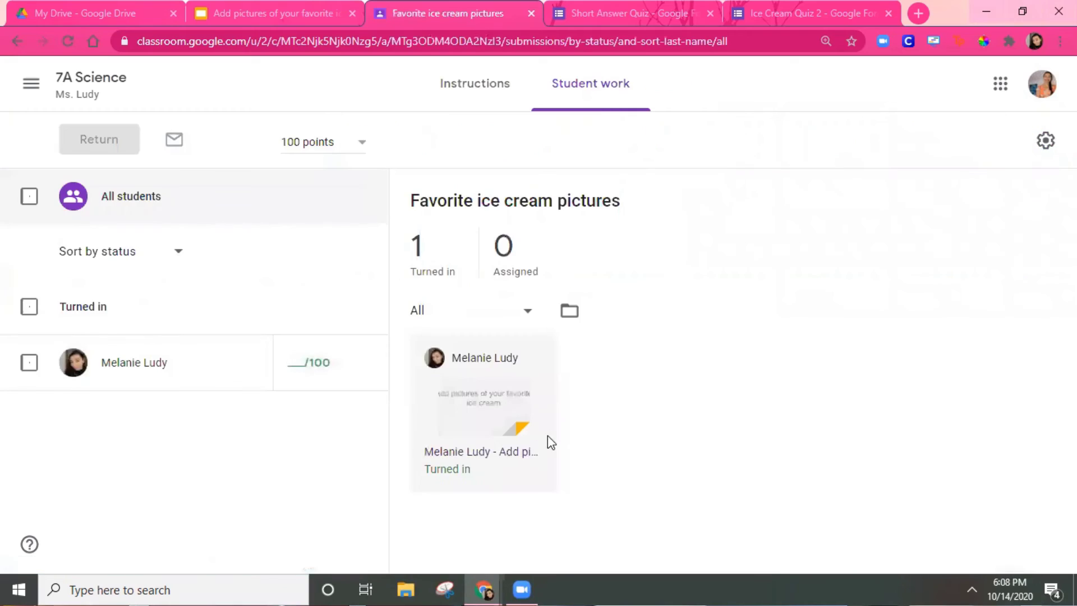
pyautogui.click(496, 421)
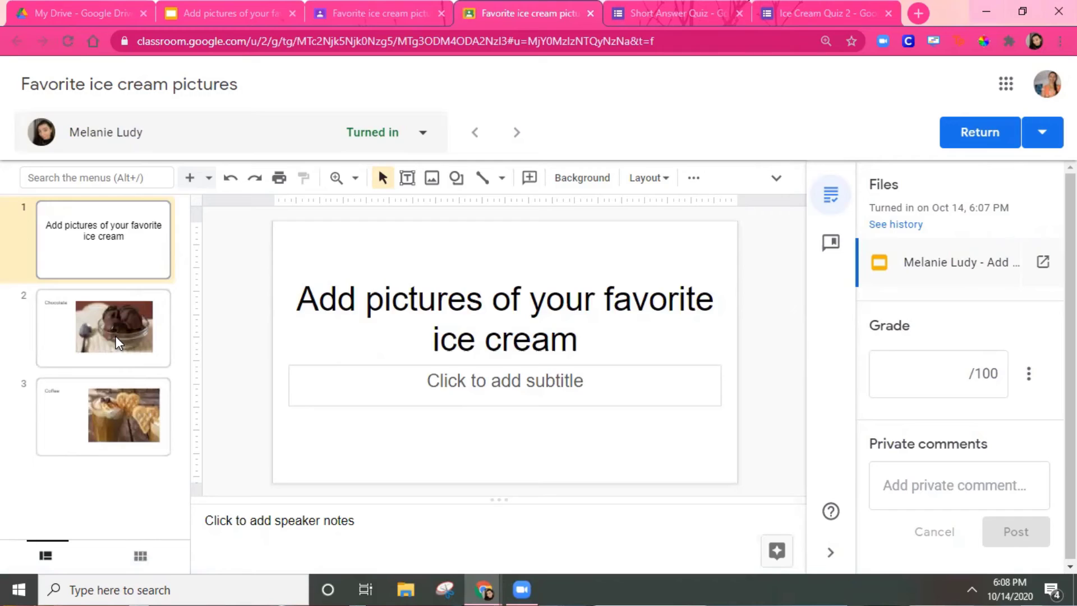
# Review the Chocolate and Coffee slides and comment on the coffee picture with "Don't forget to carry into the tens place." from the comment bank.
pyautogui.click(116, 336)
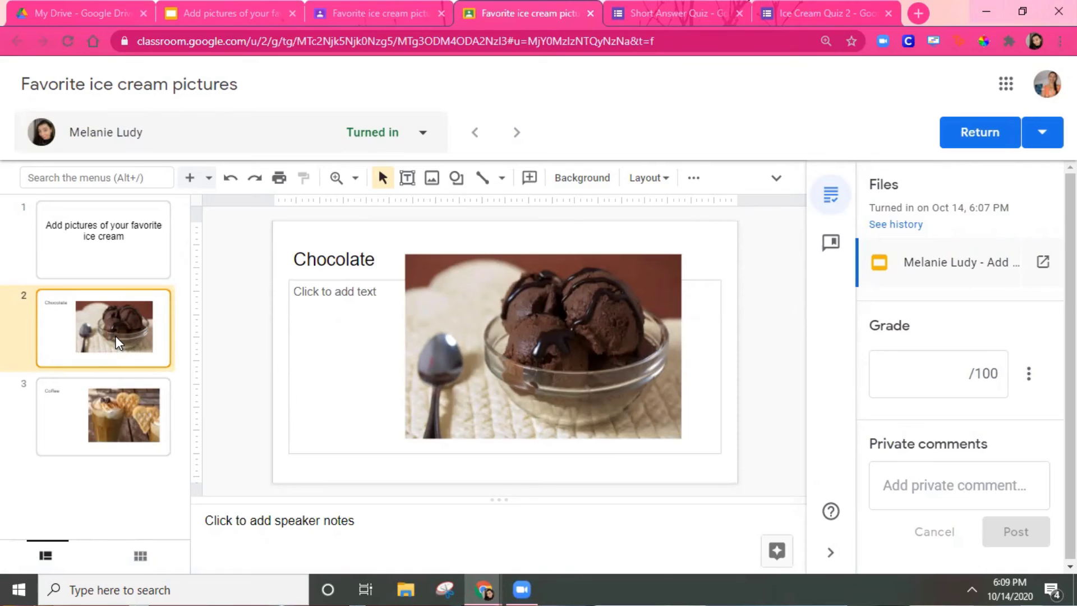
pyautogui.click(68, 427)
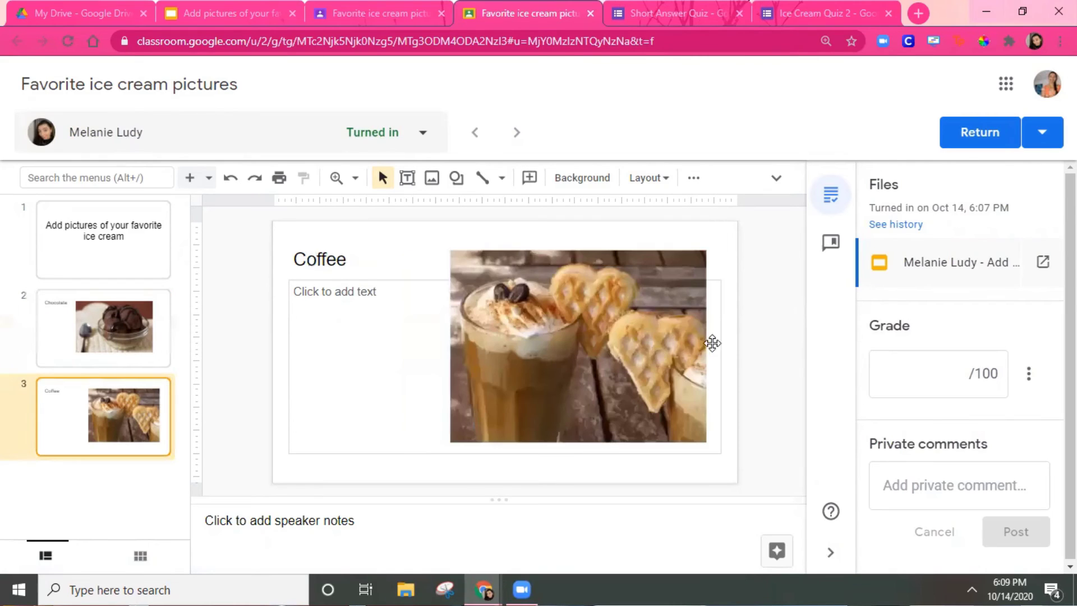
pyautogui.click(648, 348)
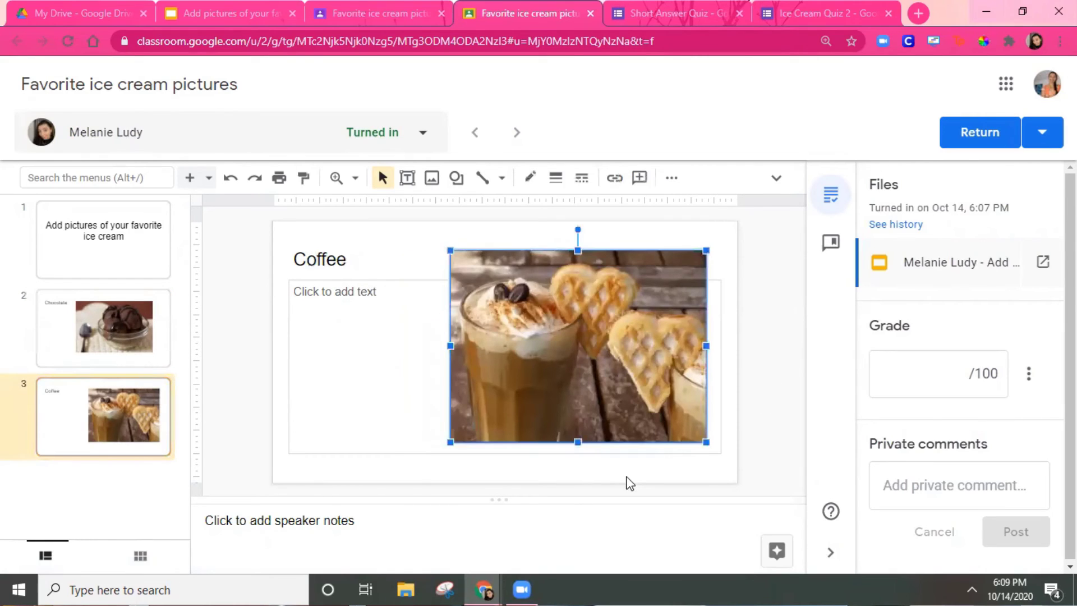
pyautogui.click(640, 178)
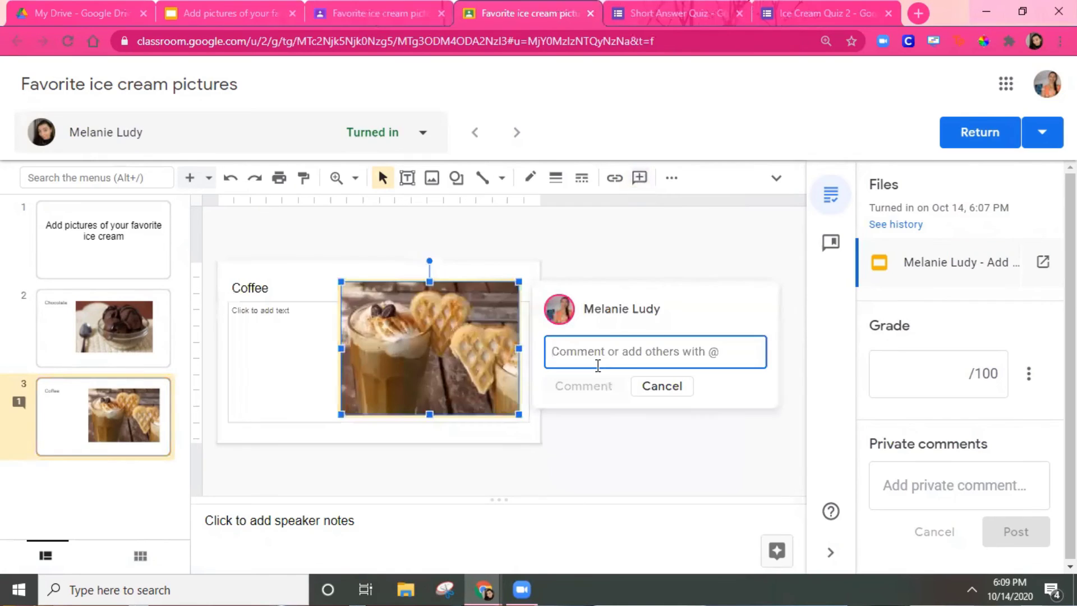
pyautogui.write('#')
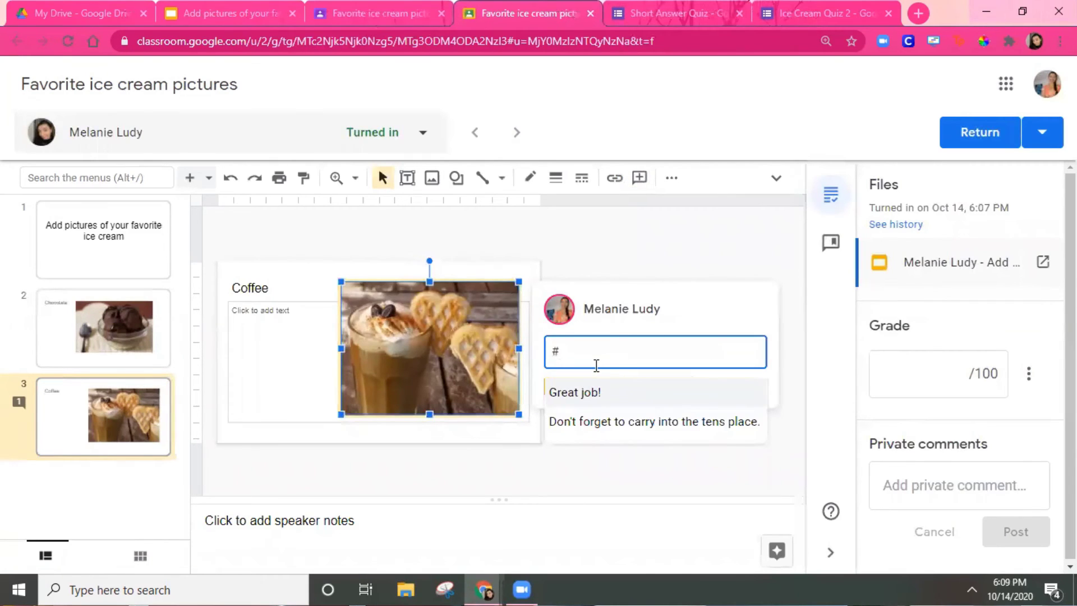
pyautogui.click(612, 425)
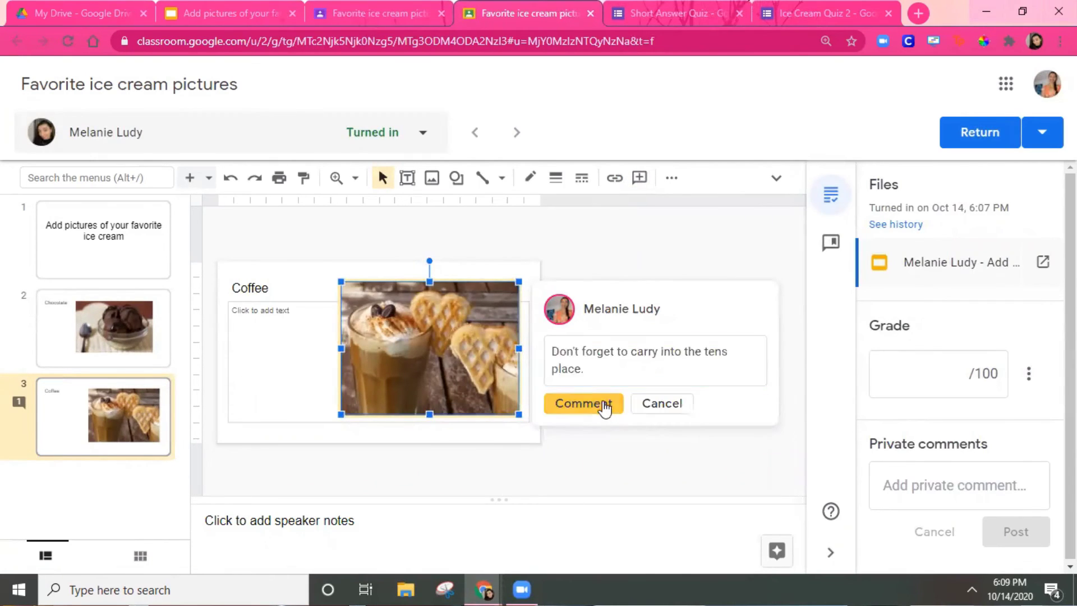
pyautogui.click(603, 405)
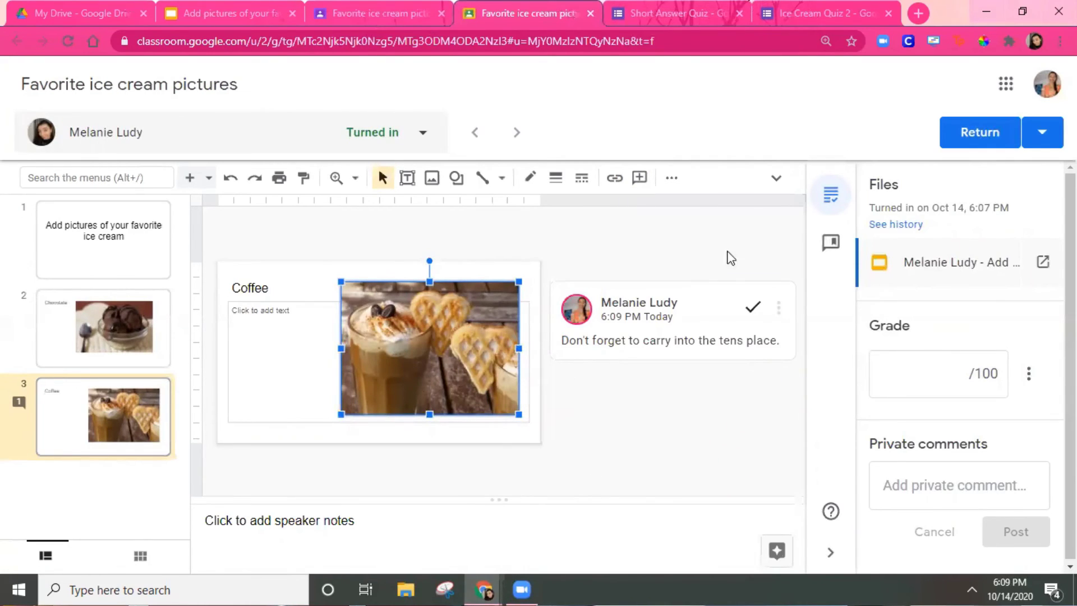
# Grade the Favorite ice cream pictures submission 100 out of 100 and return it to the student.
pyautogui.click(938, 395)
pyautogui.write('100')
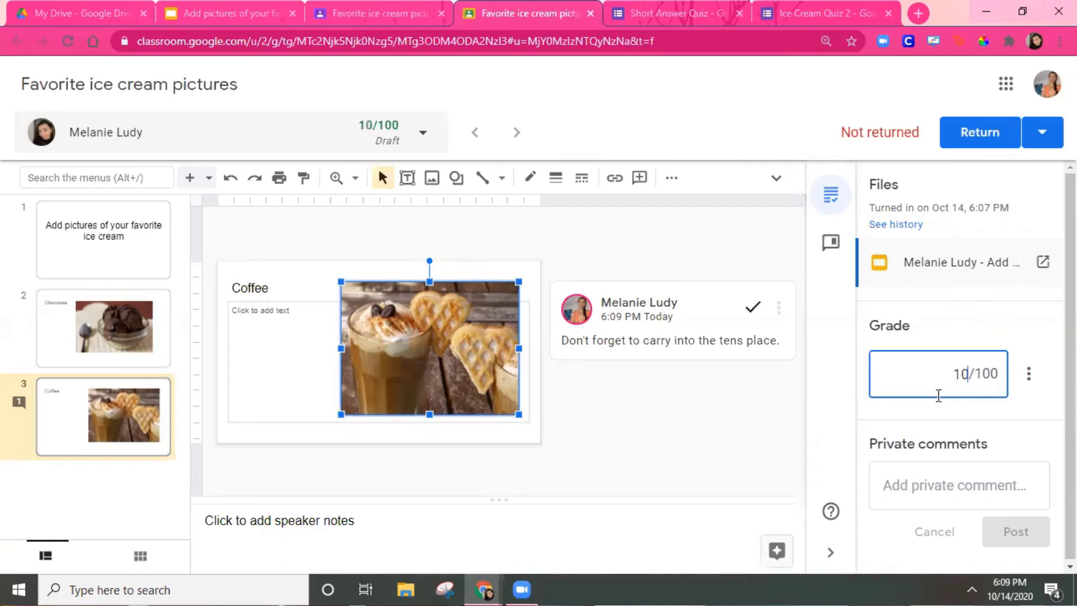
pyautogui.click(979, 132)
pyautogui.click(675, 380)
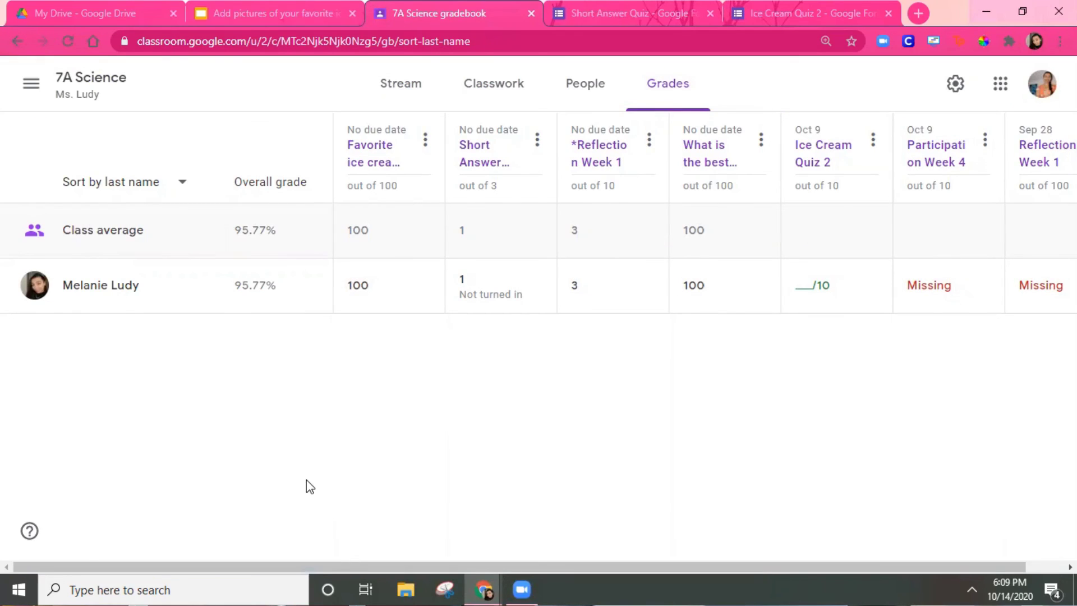
# Set the student's Short Answer quiz grade to 3 out of 3 in the 7A Science gradebook and return it.
pyautogui.click(473, 276)
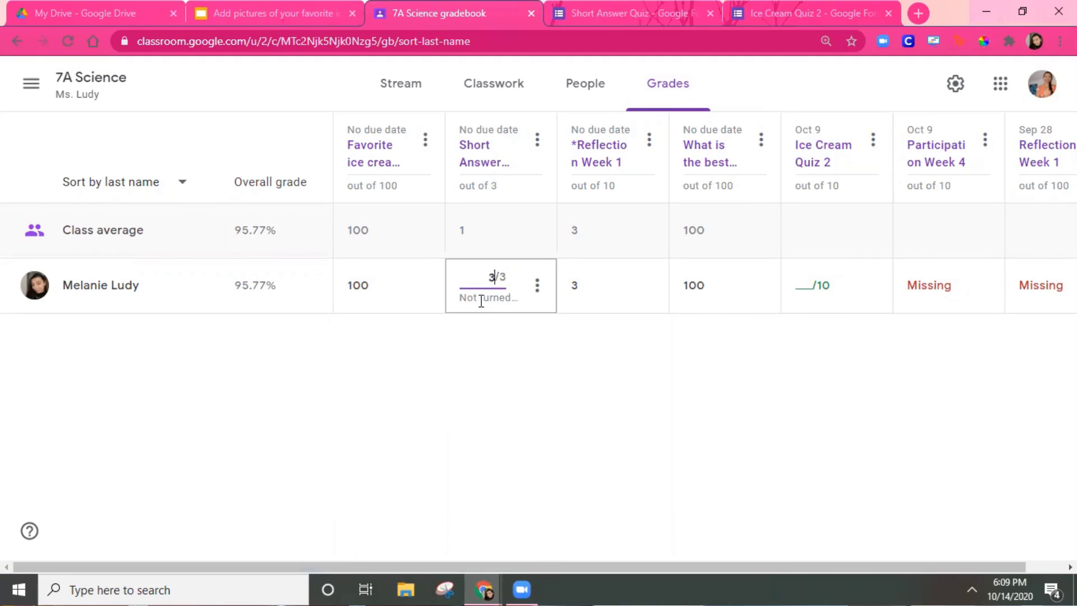
pyautogui.press('Return')
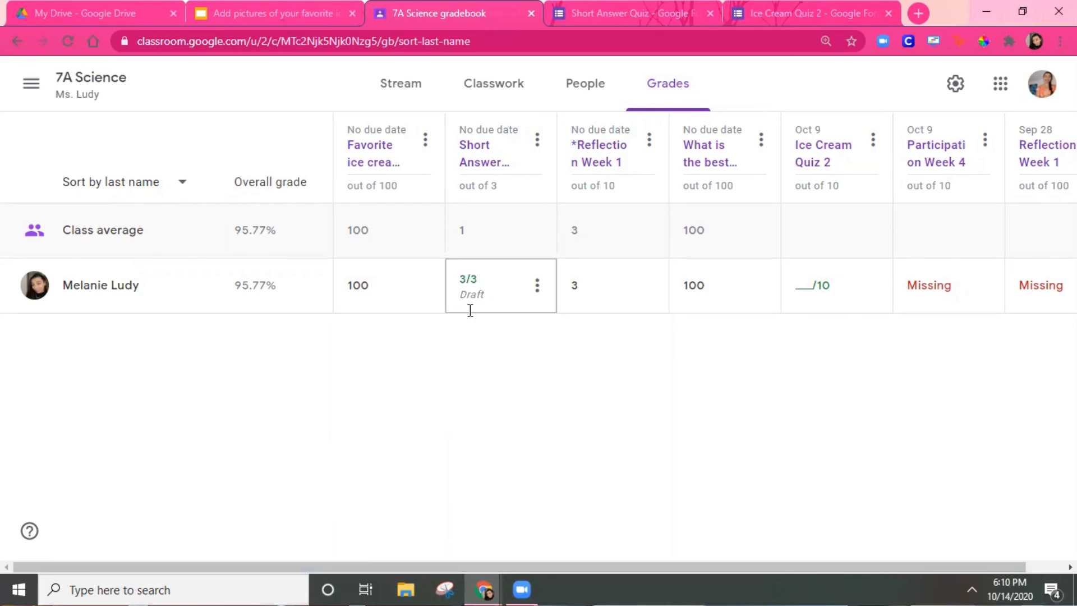
pyautogui.click(541, 289)
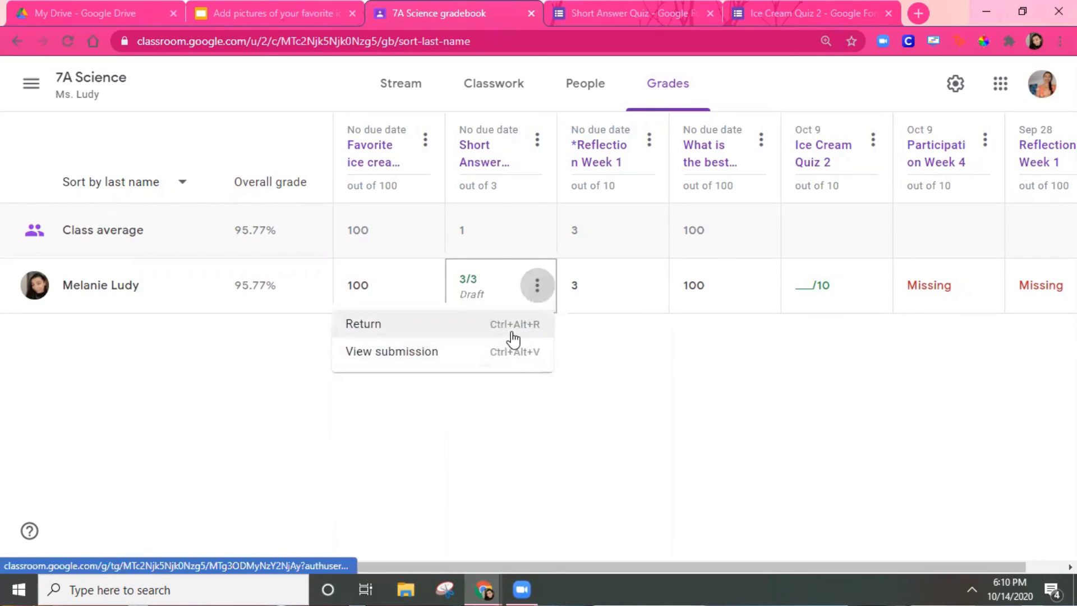
pyautogui.click(511, 331)
pyautogui.click(670, 392)
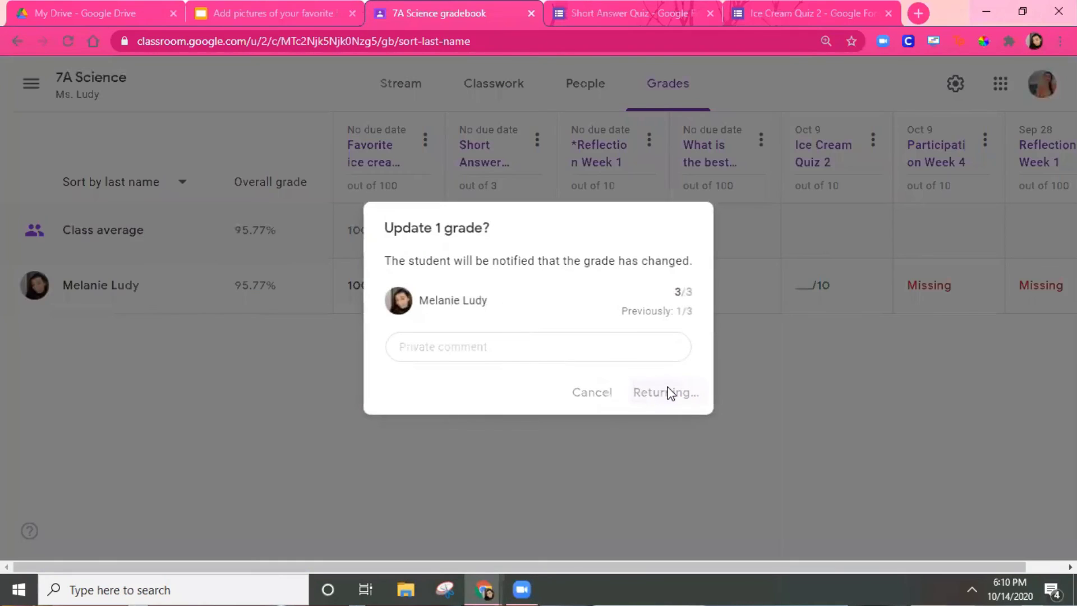